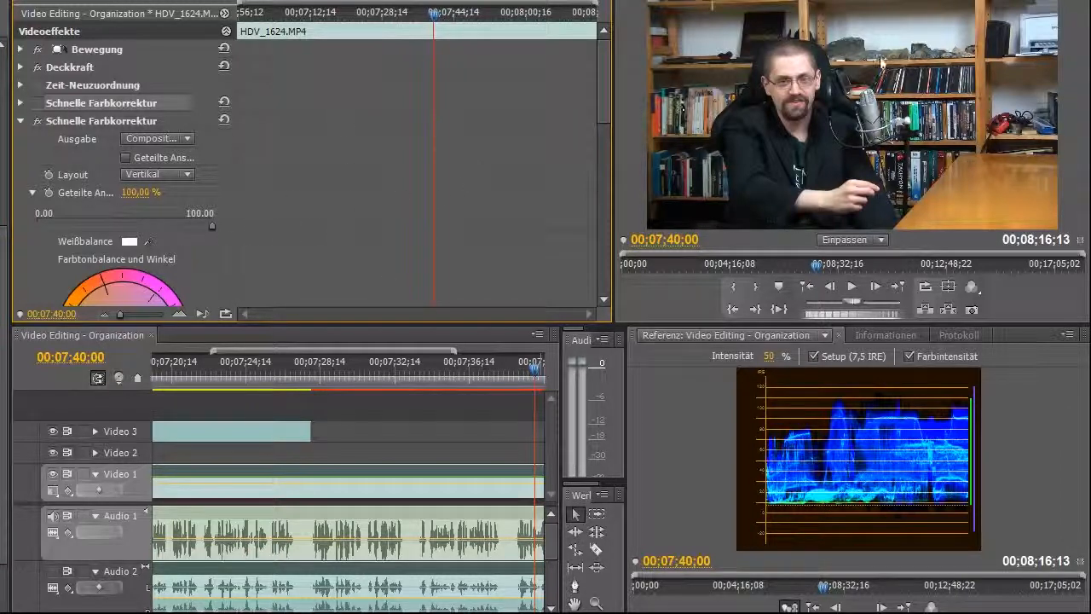
# Toggle the second Schnelle Farbkorrektur effect off and on repeatedly to compare the picture and the waveform with and without it
pyautogui.click(38, 121)
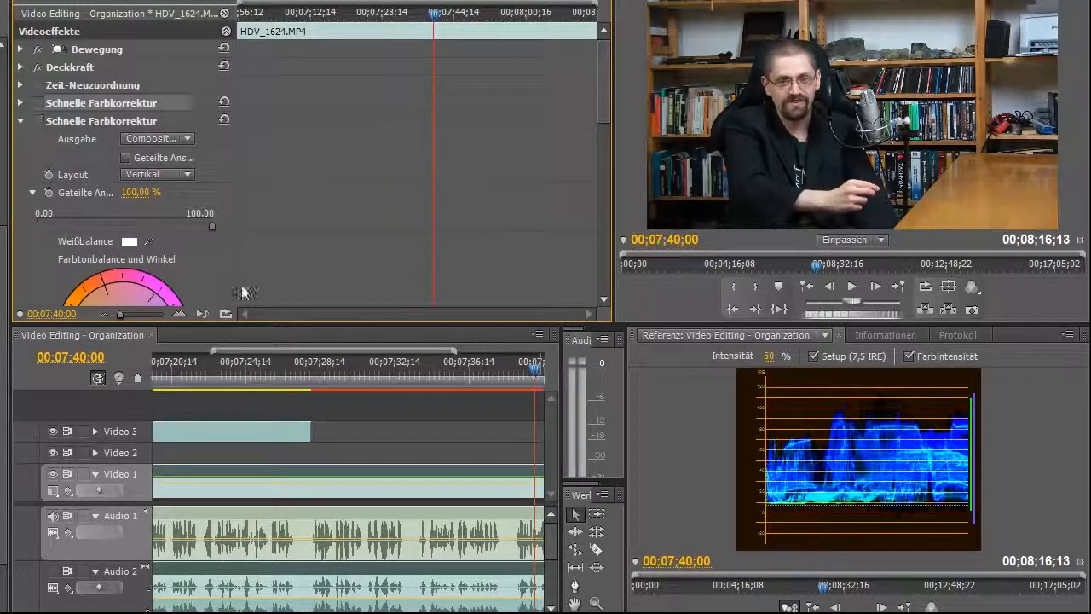
pyautogui.click(38, 121)
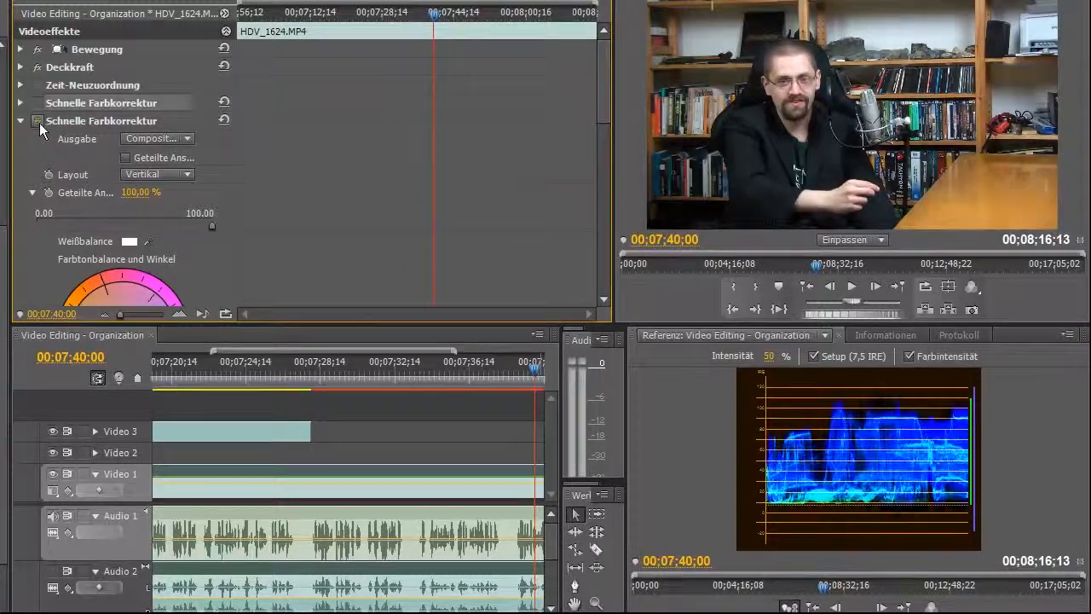
pyautogui.click(37, 121)
pyautogui.click(37, 121)
pyautogui.click(37, 121)
pyautogui.click(38, 121)
pyautogui.click(38, 121)
pyautogui.click(37, 121)
pyautogui.click(37, 121)
pyautogui.click(38, 121)
pyautogui.click(37, 121)
pyautogui.click(37, 121)
pyautogui.click(37, 121)
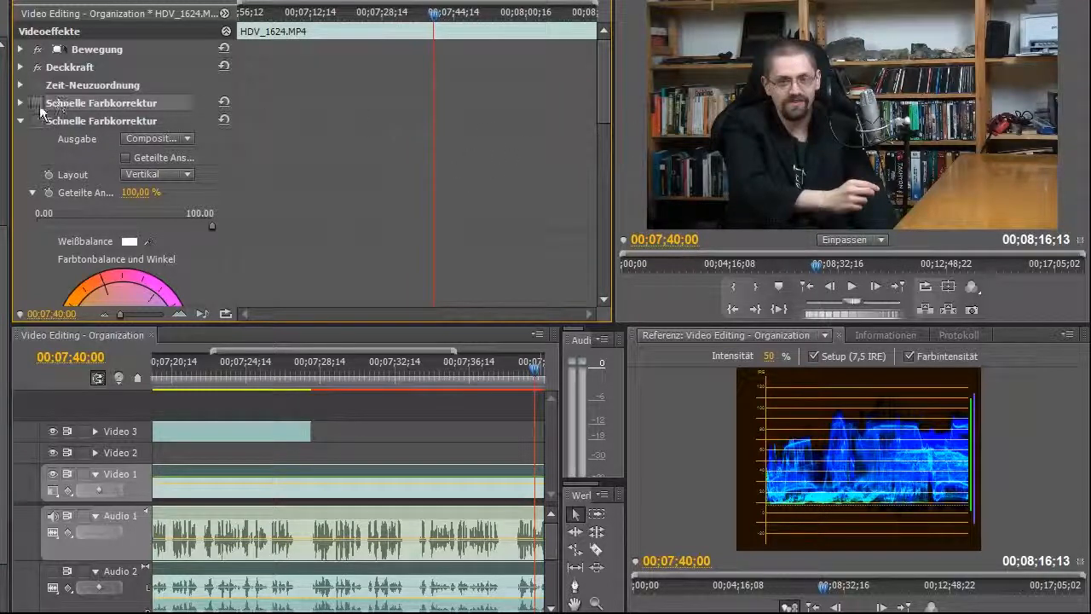
pyautogui.click(40, 118)
pyautogui.click(40, 119)
pyautogui.click(40, 119)
pyautogui.click(40, 119)
pyautogui.click(40, 120)
pyautogui.click(40, 120)
pyautogui.click(40, 120)
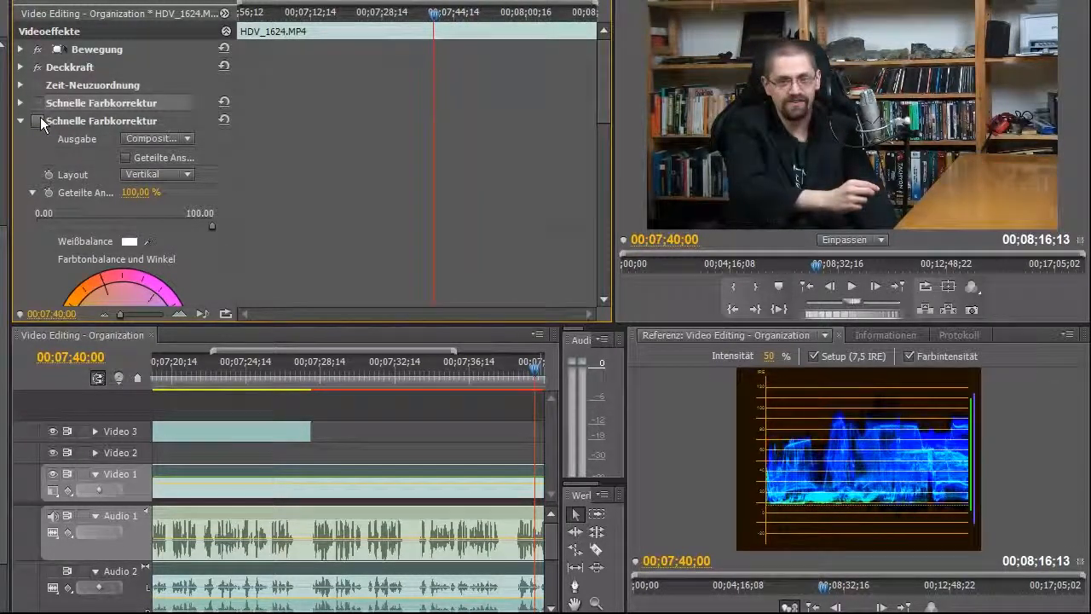
pyautogui.click(40, 120)
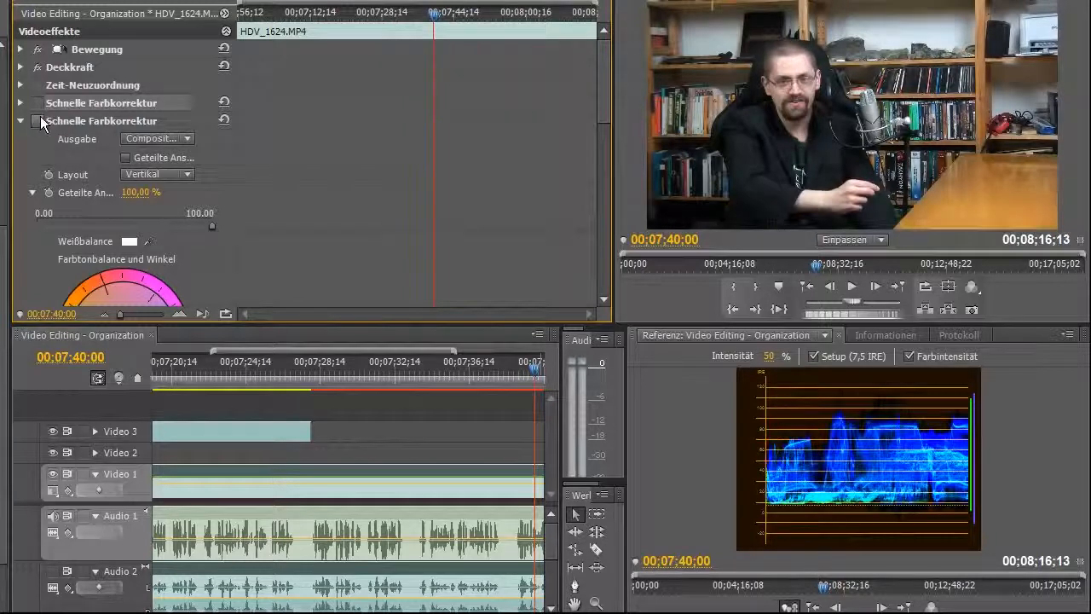
pyautogui.click(40, 120)
pyautogui.click(40, 120)
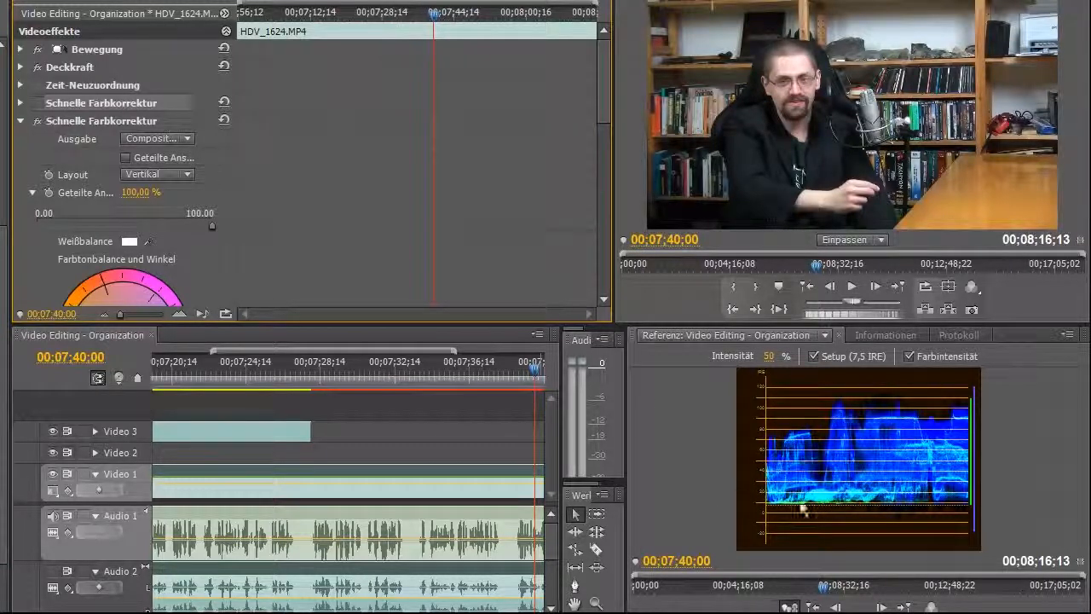
# Try the split view at 39,81 % on the second Schnelle Farbkorrektur, return it to 100 % and turn the split view off
pyautogui.click(127, 159)
pyautogui.moveTo(210, 224); pyautogui.dragTo(111, 220)
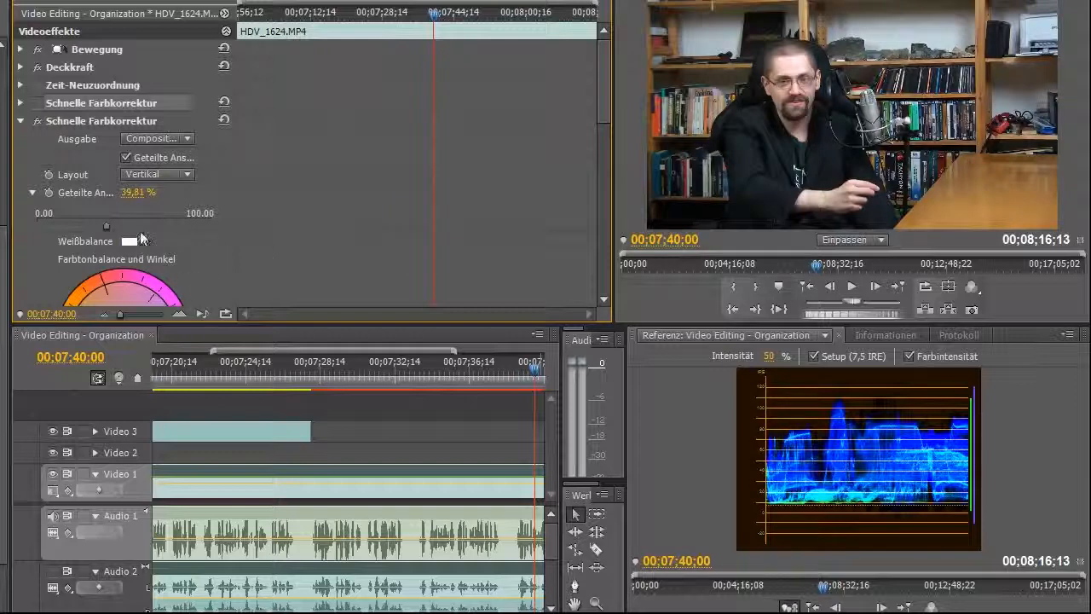
pyautogui.moveTo(106, 226); pyautogui.dragTo(307, 252)
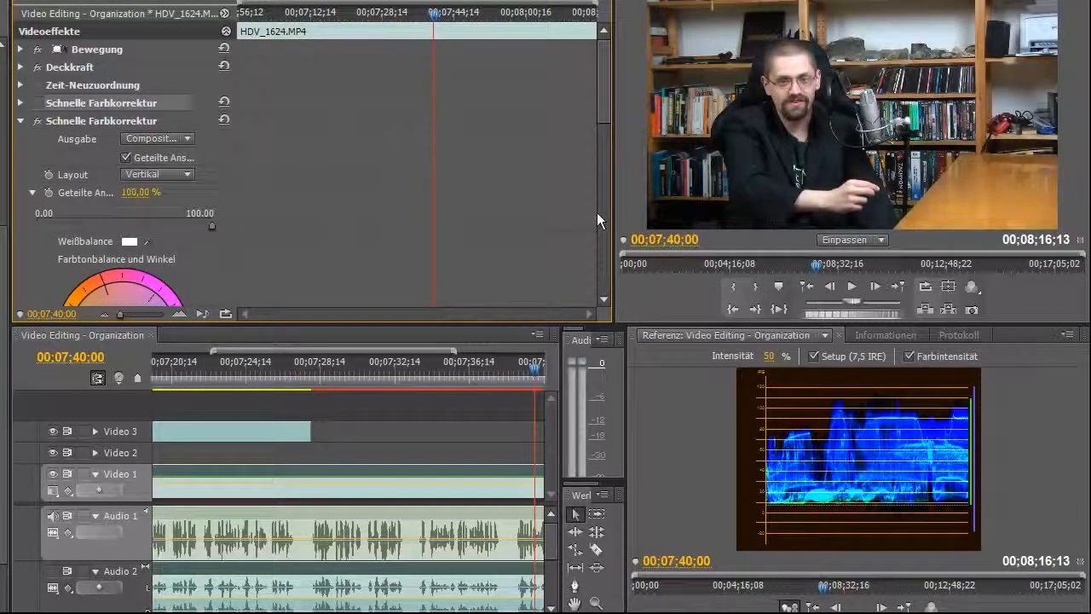
pyautogui.click(126, 157)
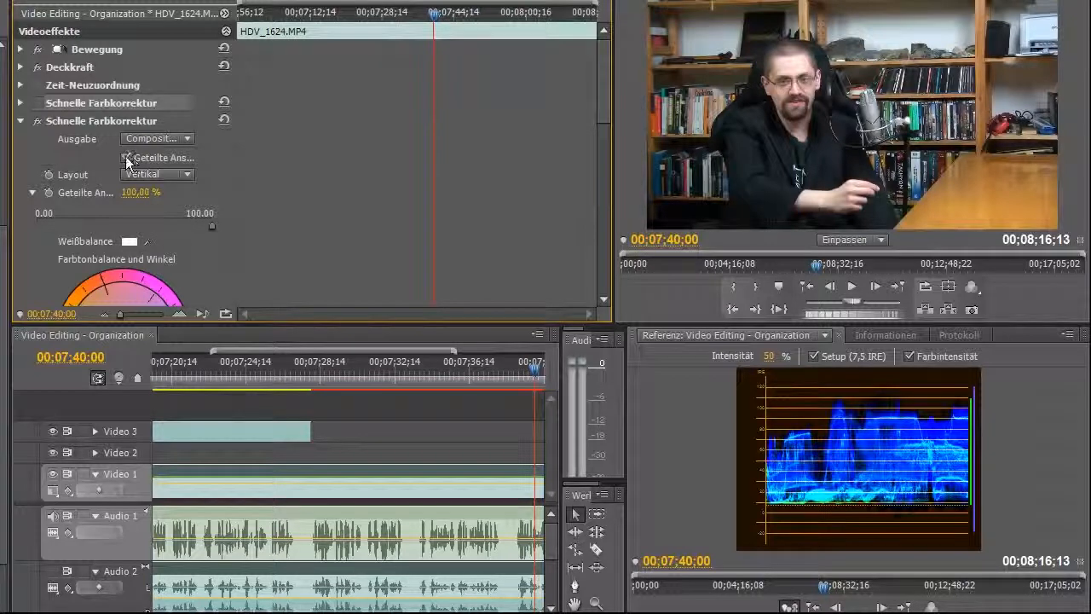
# Disable the second Schnelle Farbkorrektur effect, collapse it and expand the settings of the first one
pyautogui.click(36, 122)
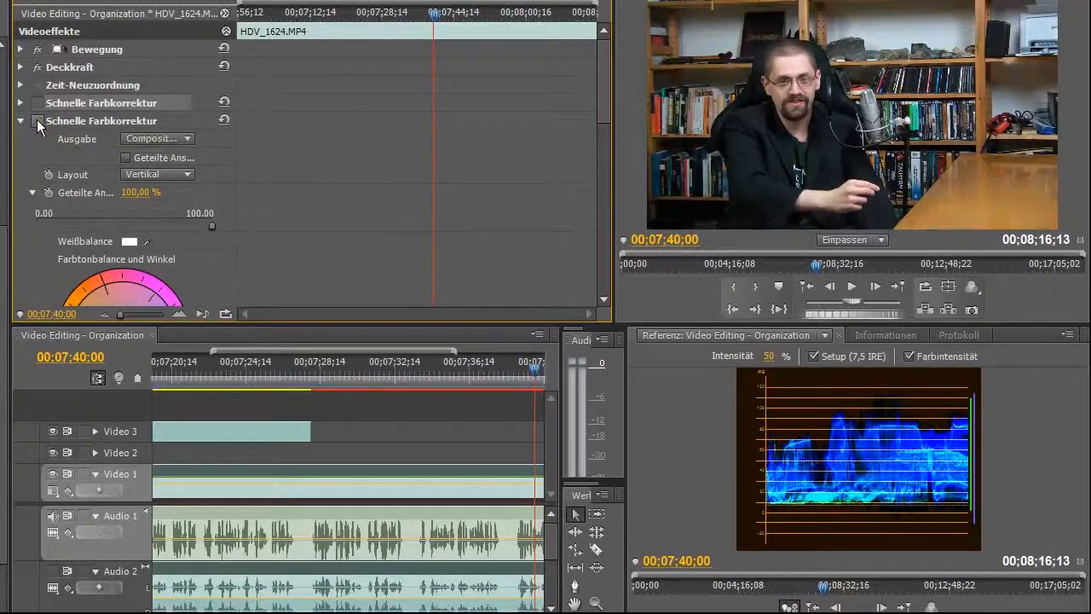
pyautogui.click(19, 120)
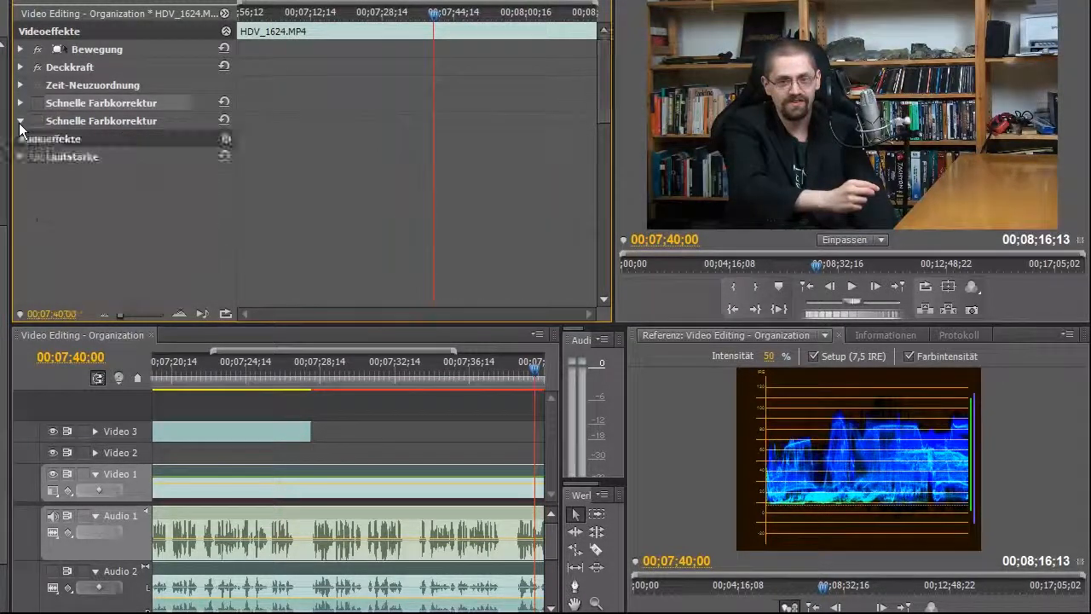
pyautogui.click(19, 102)
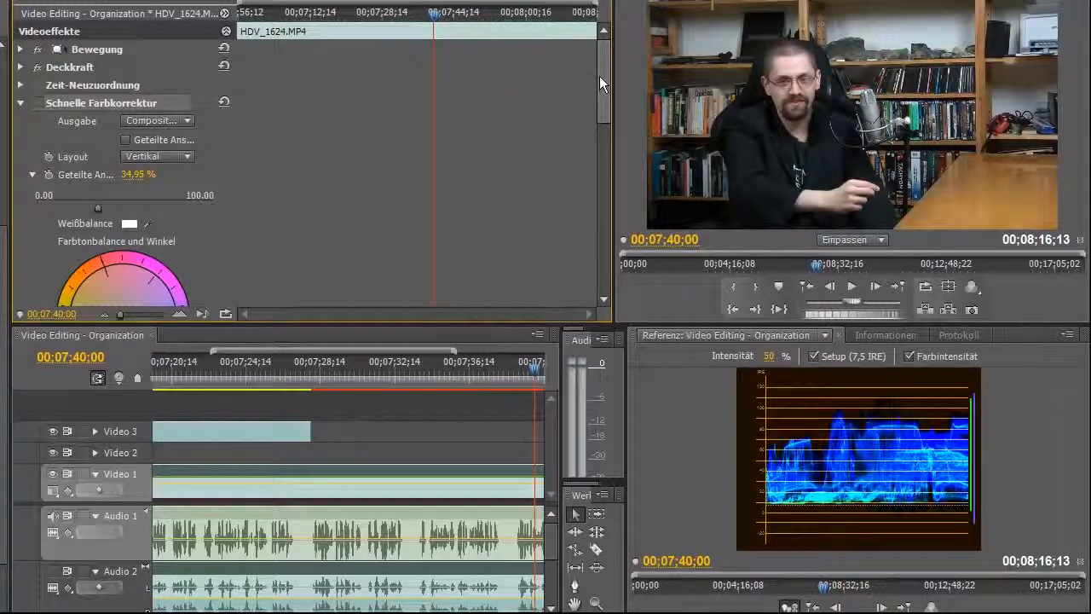
# Reduce the first Schnelle Farbkorrektur's saturation to 0 and enable the effect
pyautogui.moveTo(600, 75); pyautogui.dragTo(609, 183)
pyautogui.moveTo(125, 155); pyautogui.dragTo(17, 182)
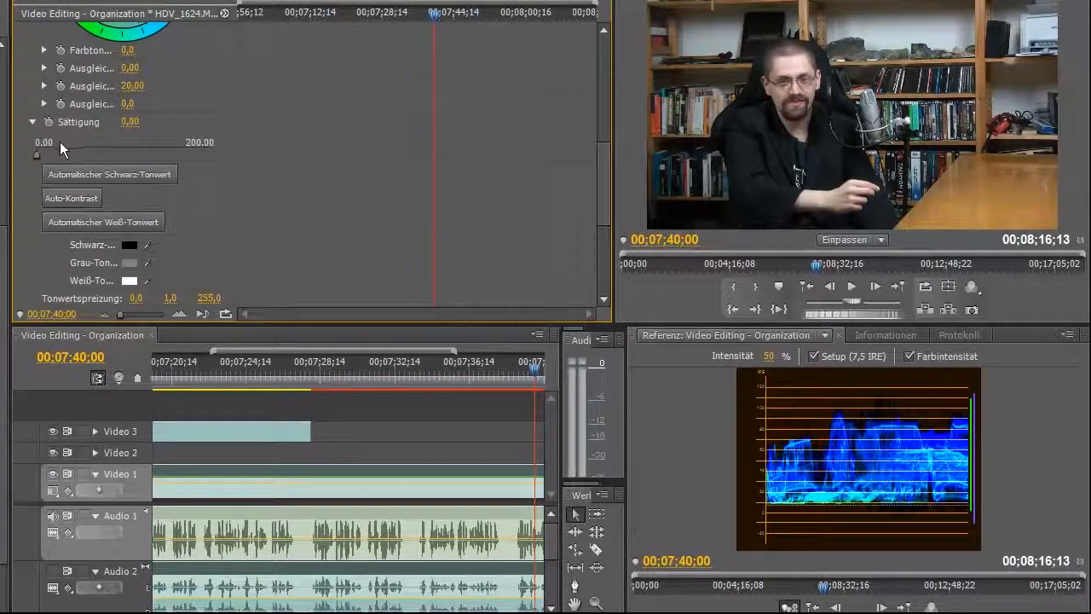
pyautogui.moveTo(597, 190); pyautogui.dragTo(594, 93)
pyautogui.click(39, 102)
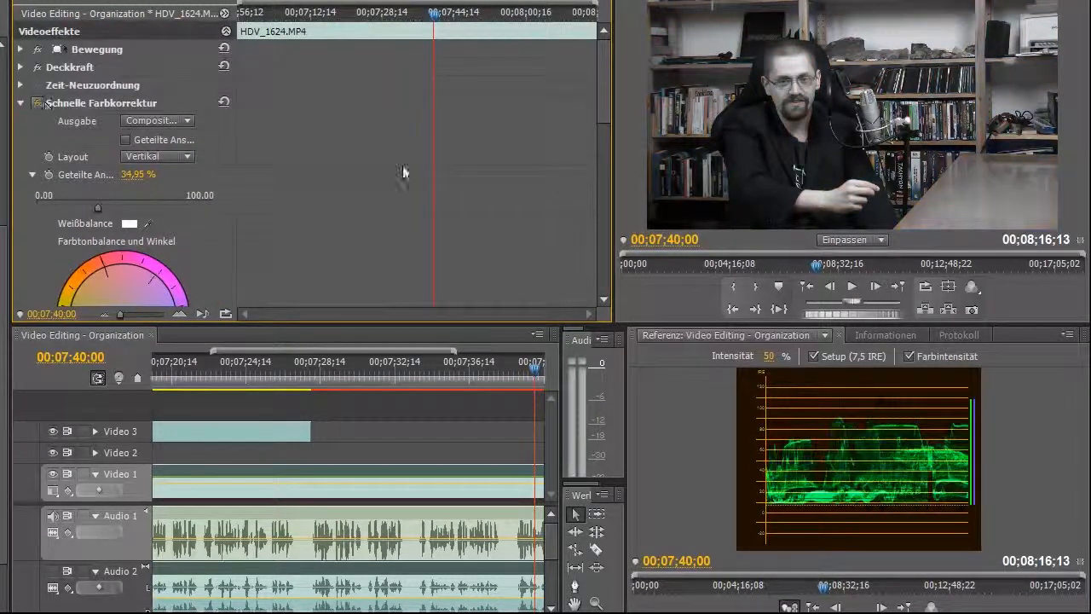
# Try lowering the white point of the Tonwertspreizung to 109,5 in the first Schnelle Farbkorrektur
pyautogui.moveTo(606, 103); pyautogui.dragTo(595, 204)
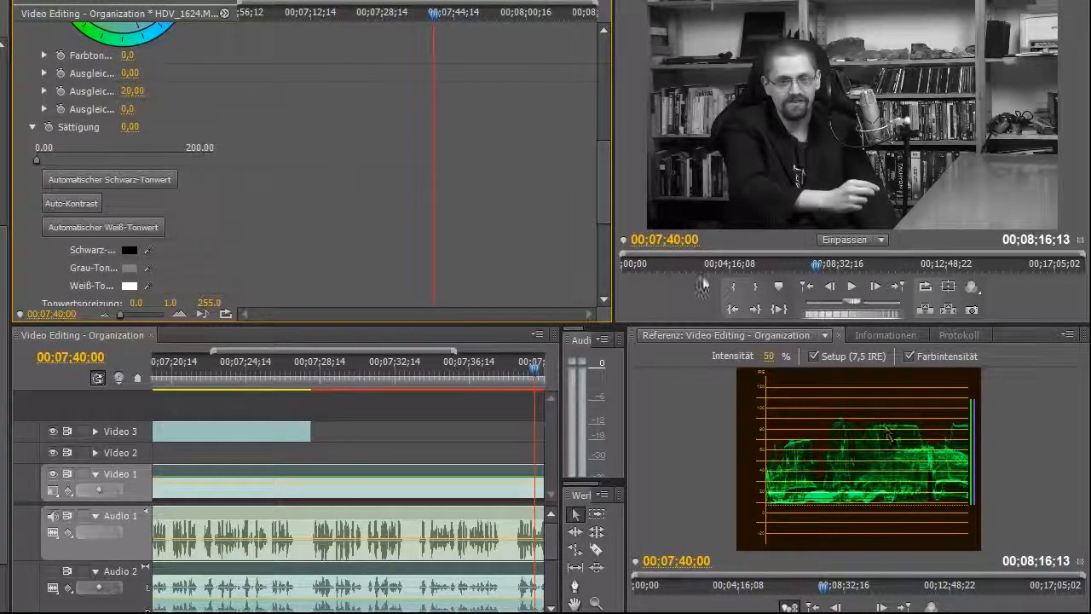
pyautogui.scroll(-1, 611, 198)
pyautogui.moveTo(610, 198); pyautogui.dragTo(609, 238)
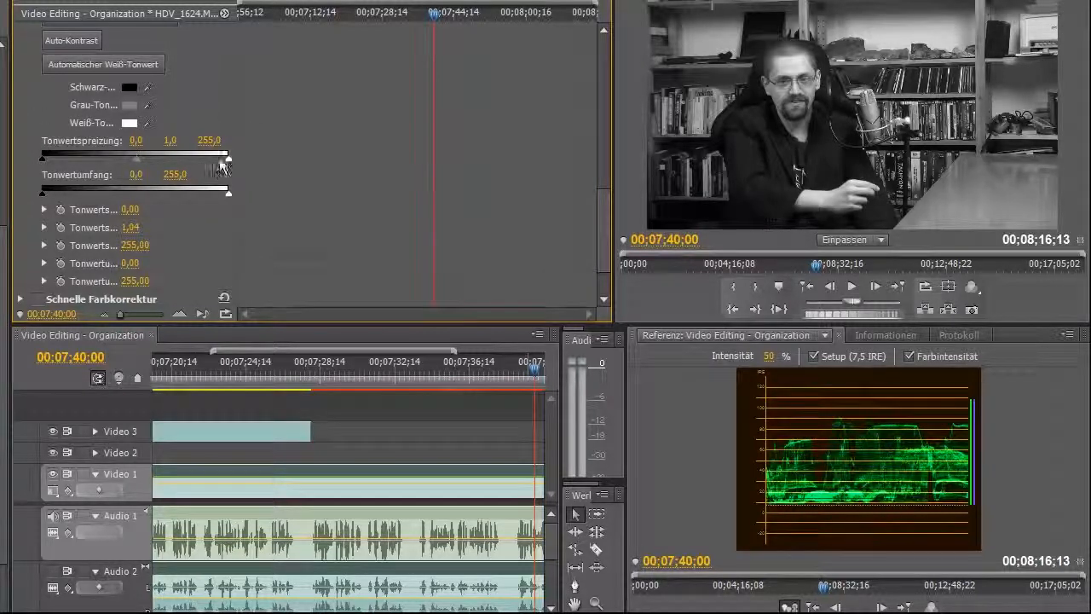
pyautogui.moveTo(228, 159)
pyautogui.mouseDown()
pyautogui.moveTo(167, 163)
pyautogui.moveTo(230, 166)
pyautogui.mouseUp()
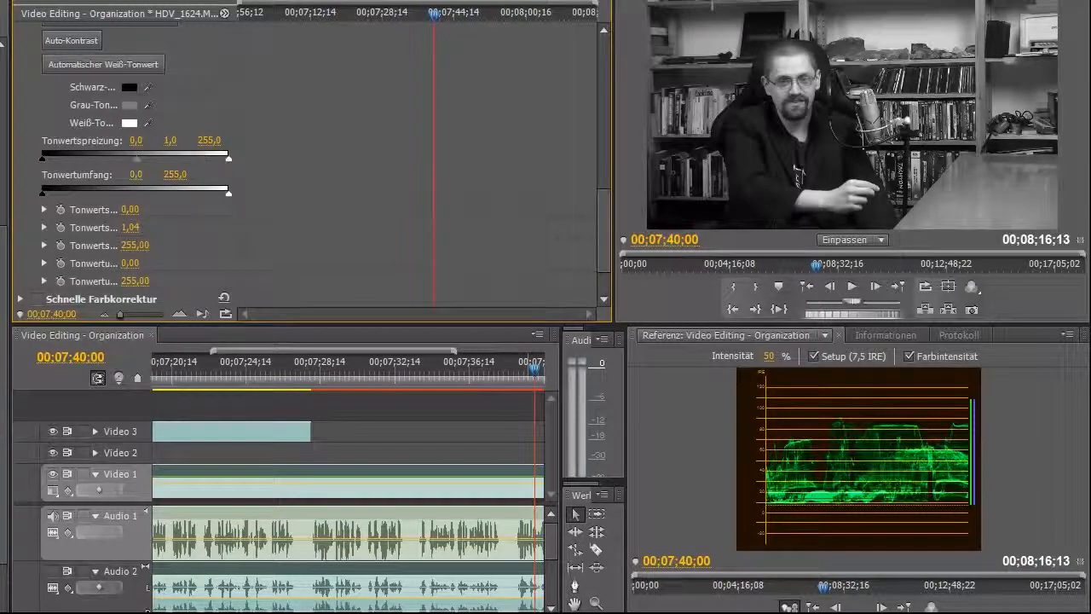
pyautogui.moveTo(212, 167); pyautogui.dragTo(129, 162)
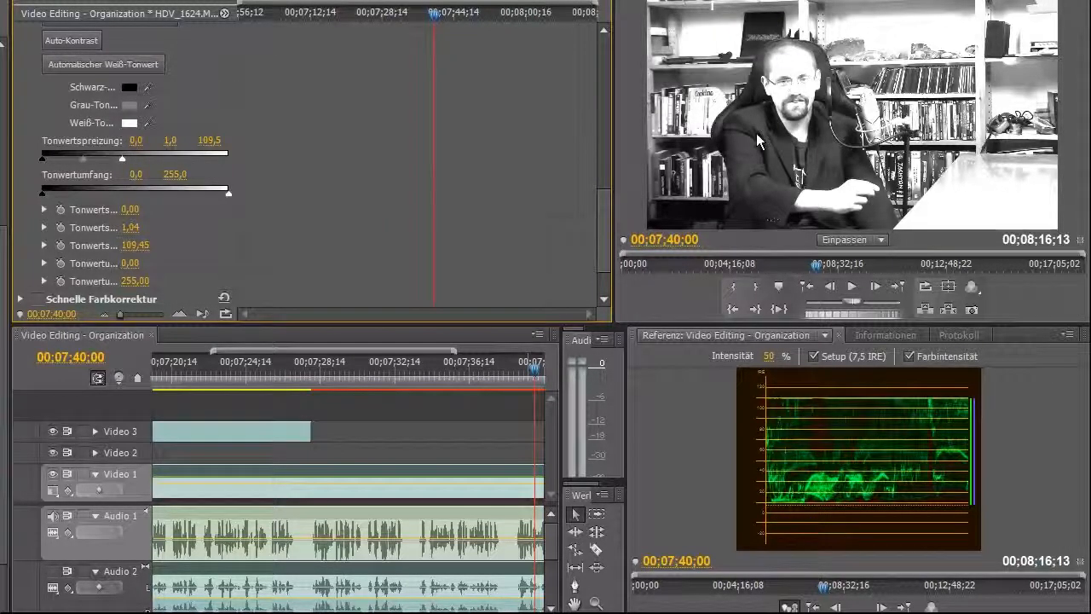
# Try raising the saturation to 191,26 and bring it back to 0
pyautogui.scroll(2, 604, 197)
pyautogui.scroll(3, 604, 197)
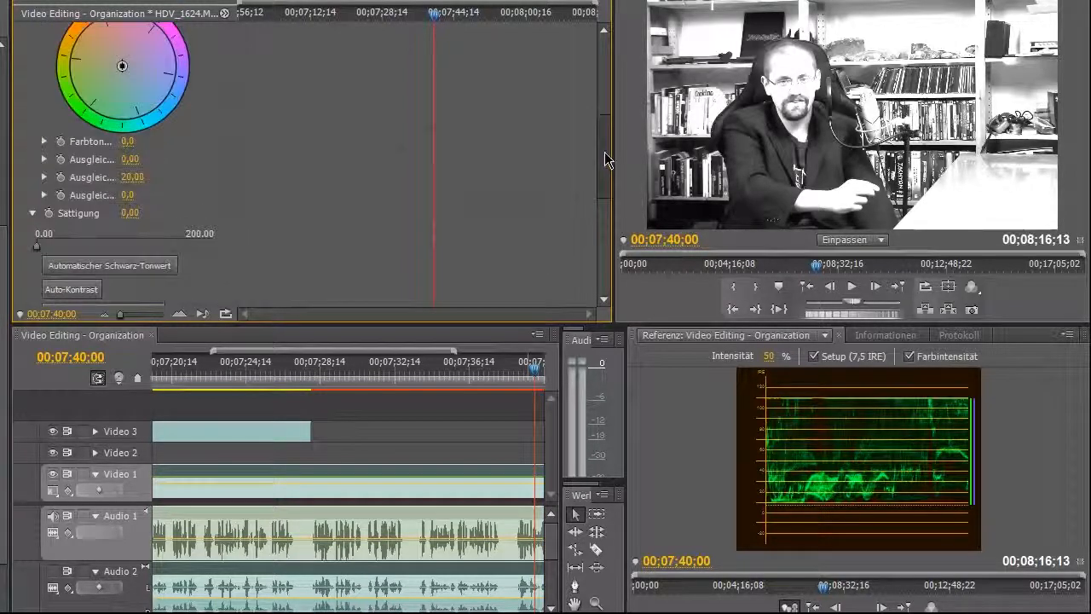
pyautogui.moveTo(40, 248); pyautogui.dragTo(205, 249)
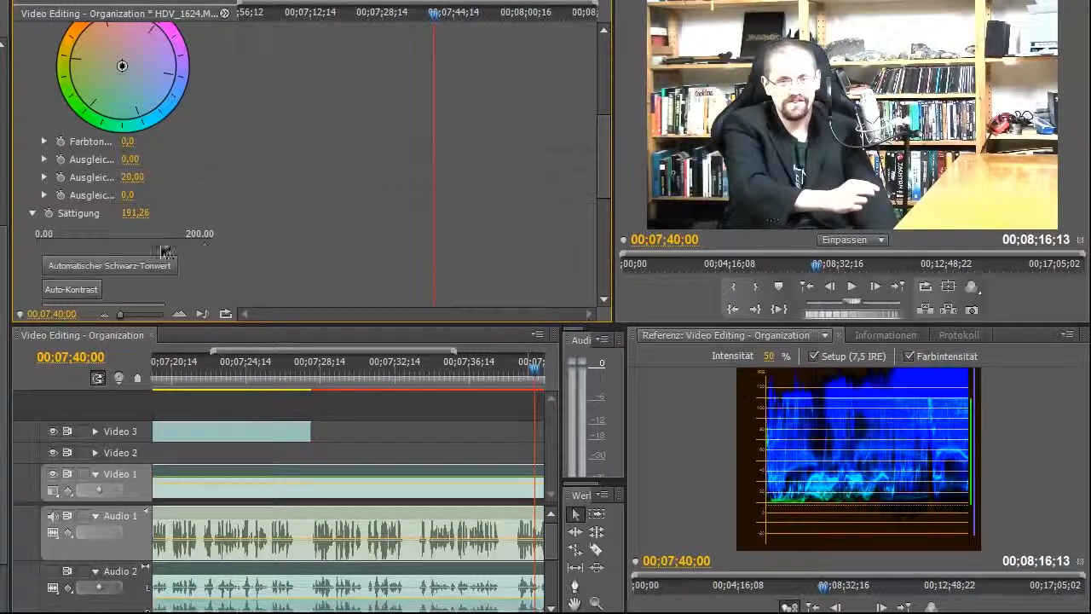
pyautogui.moveTo(203, 246); pyautogui.dragTo(36, 246)
# Return the Tonwertspreizung white point to 255, try its black point at 95,5 and restore that to 0
pyautogui.moveTo(603, 134); pyautogui.dragTo(589, 213)
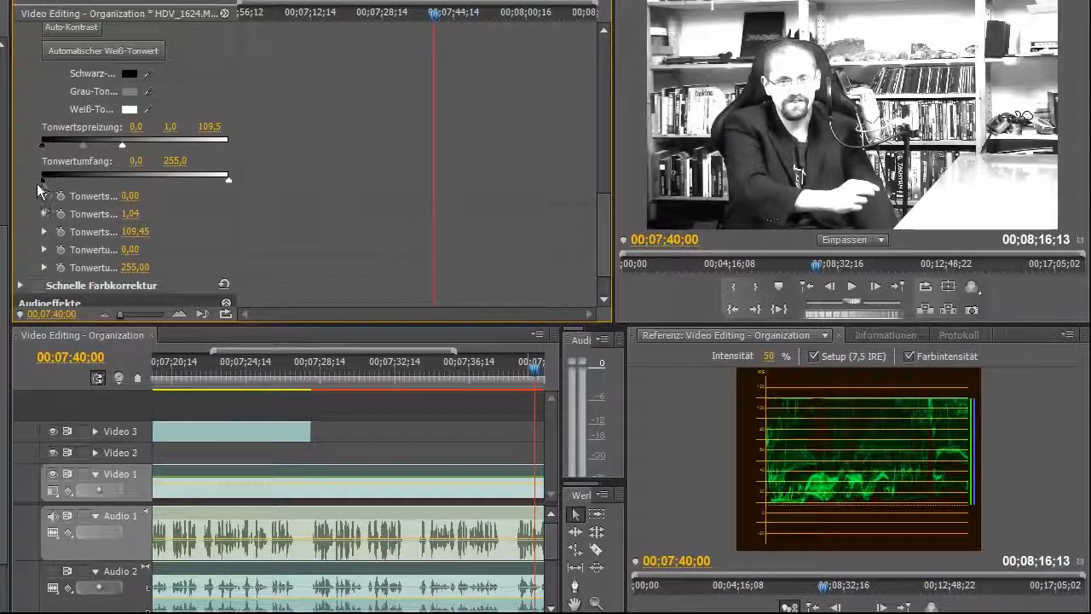
pyautogui.moveTo(121, 147); pyautogui.dragTo(263, 153)
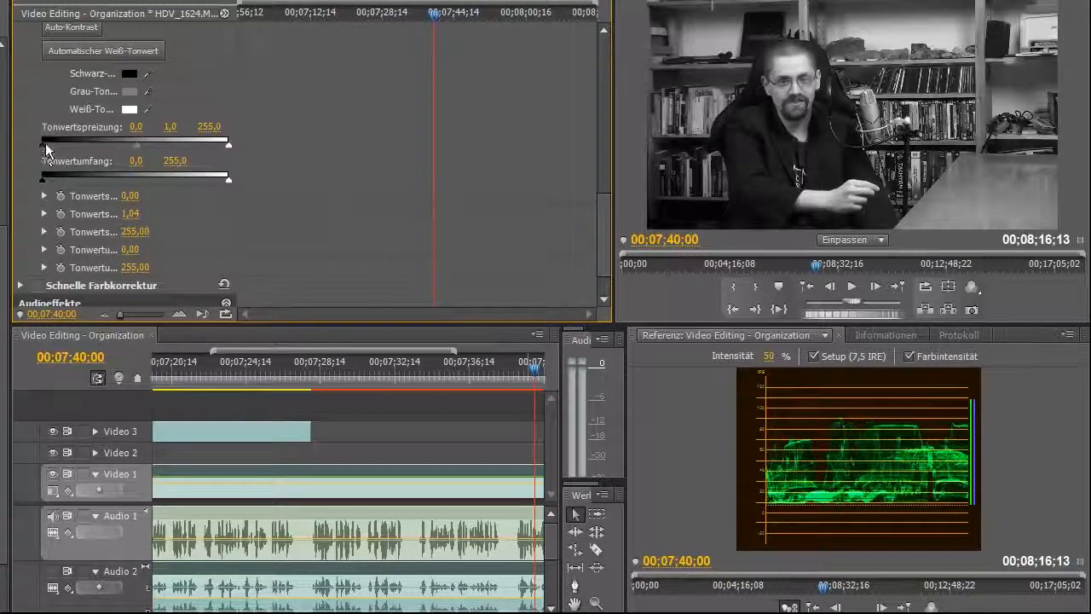
pyautogui.moveTo(47, 150); pyautogui.dragTo(112, 148)
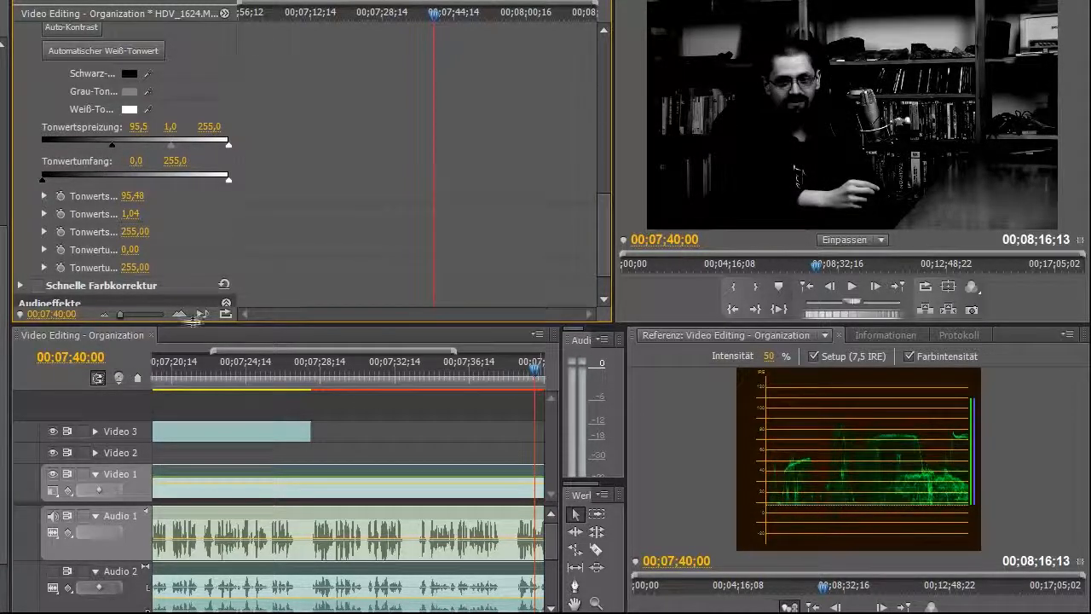
pyautogui.moveTo(113, 146); pyautogui.dragTo(43, 147)
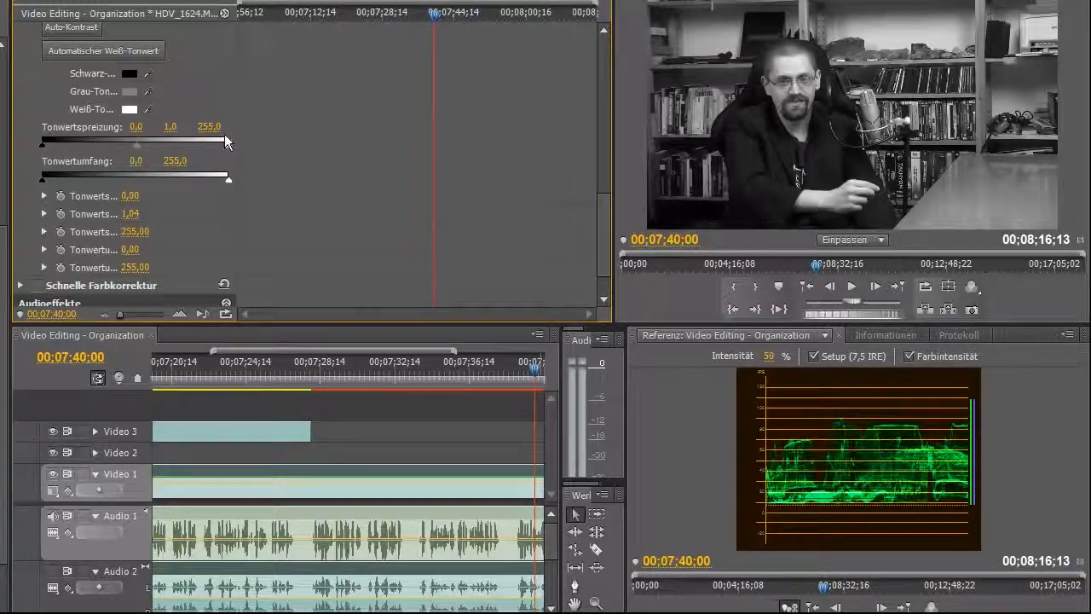
# Set the Tonwertspreizung white point to 222,4 with the black point at 0, and raise the saturation to 100,97
pyautogui.moveTo(228, 147)
pyautogui.mouseDown()
pyautogui.moveTo(146, 146)
pyautogui.moveTo(208, 146)
pyautogui.mouseUp()
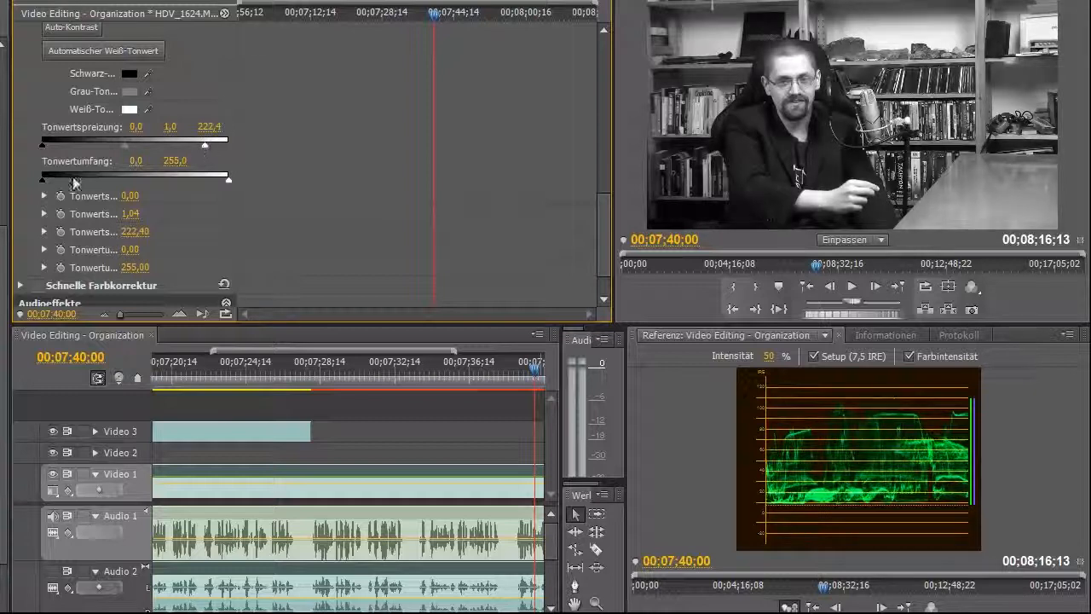
pyautogui.moveTo(45, 147); pyautogui.dragTo(38, 148)
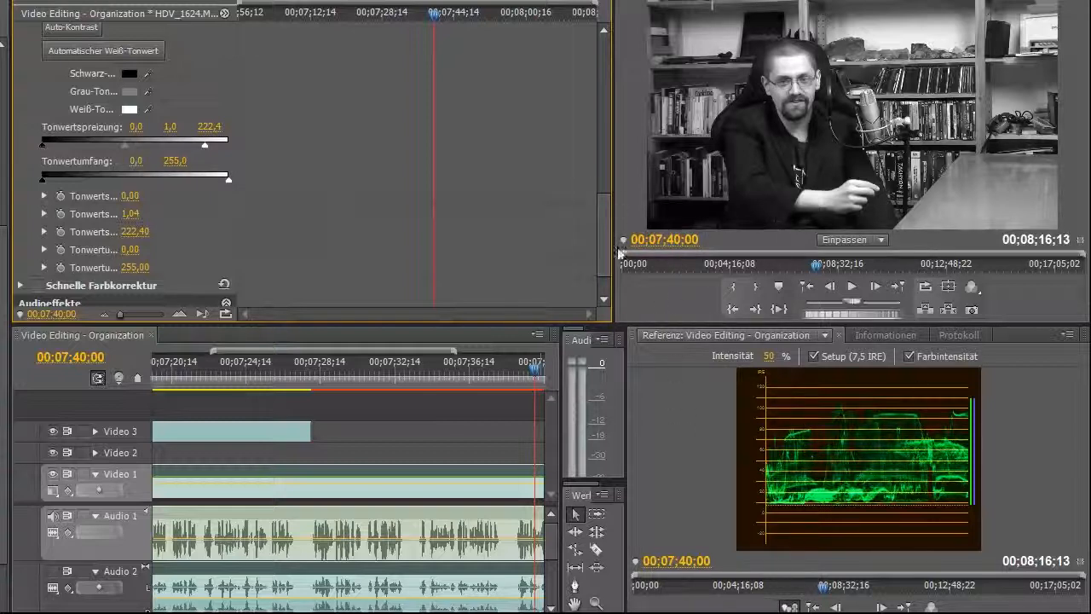
pyautogui.moveTo(602, 244); pyautogui.dragTo(599, 175)
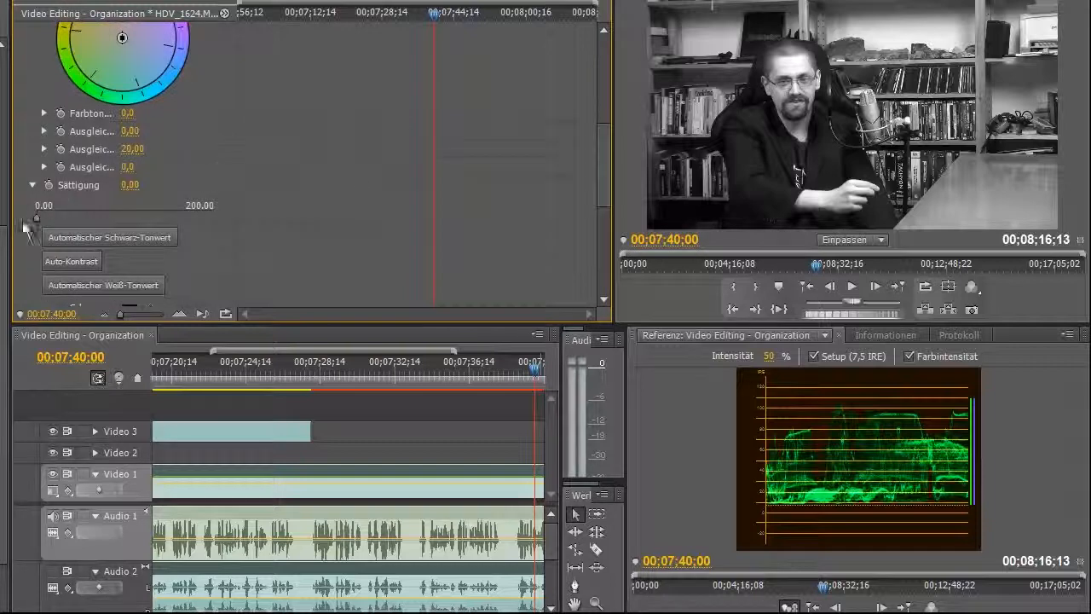
pyautogui.moveTo(35, 219); pyautogui.dragTo(126, 221)
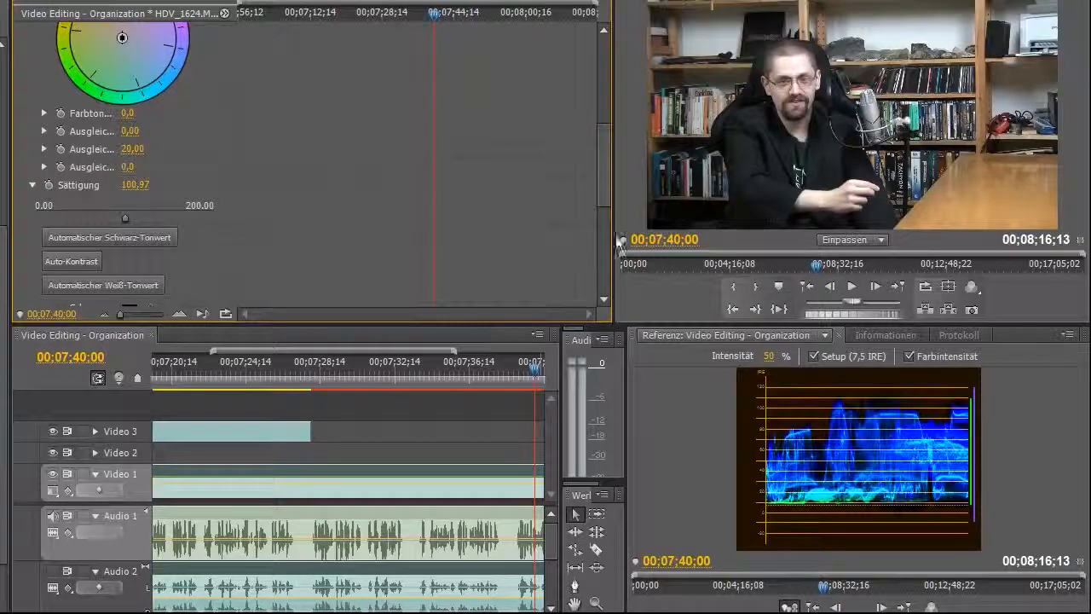
# Toggle the first Schnelle Farbkorrektur effect off and on repeatedly to compare the corrected and original picture, leaving it enabled
pyautogui.moveTo(606, 198); pyautogui.dragTo(610, 113)
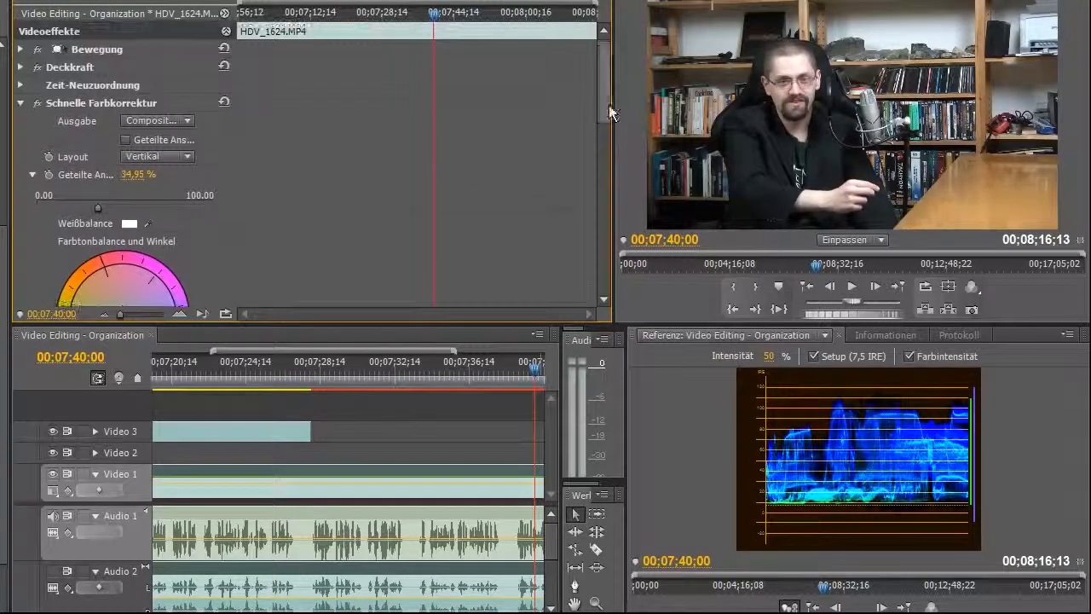
pyautogui.click(38, 102)
pyautogui.click(39, 103)
pyautogui.click(39, 103)
pyautogui.click(39, 103)
pyautogui.click(39, 103)
pyautogui.click(40, 103)
pyautogui.click(39, 103)
pyautogui.click(39, 103)
pyautogui.click(38, 104)
pyautogui.click(38, 104)
pyautogui.click(38, 104)
pyautogui.click(37, 104)
pyautogui.click(37, 104)
pyautogui.click(38, 104)
pyautogui.click(37, 104)
pyautogui.click(37, 104)
pyautogui.click(36, 104)
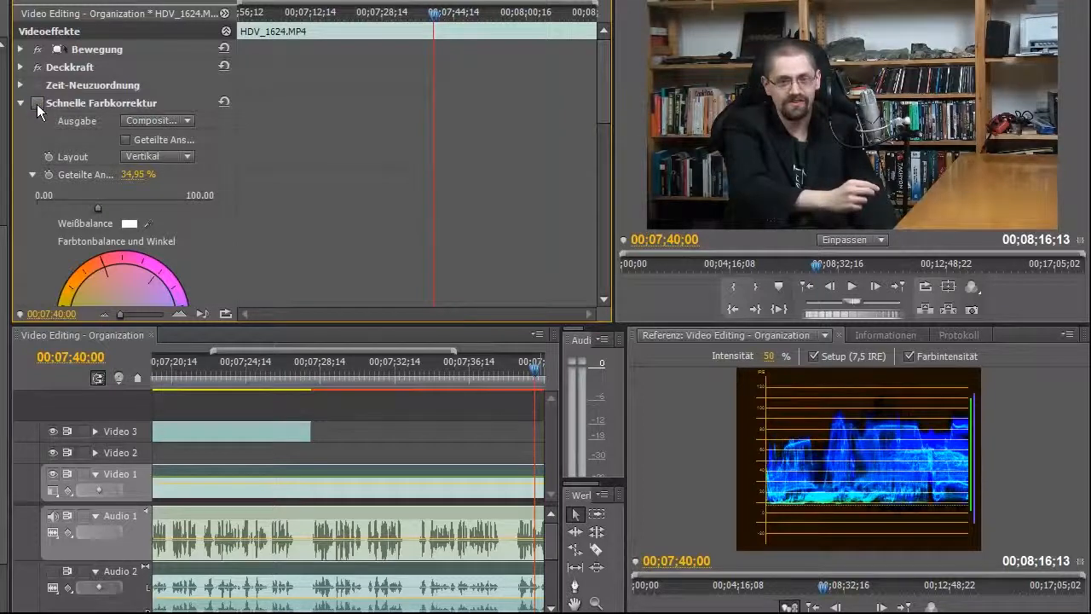
pyautogui.click(37, 104)
# Raise the Tonwertspreizung white point to 230,5 in the first Schnelle Farbkorrektur
pyautogui.scroll(-5, 587, 176)
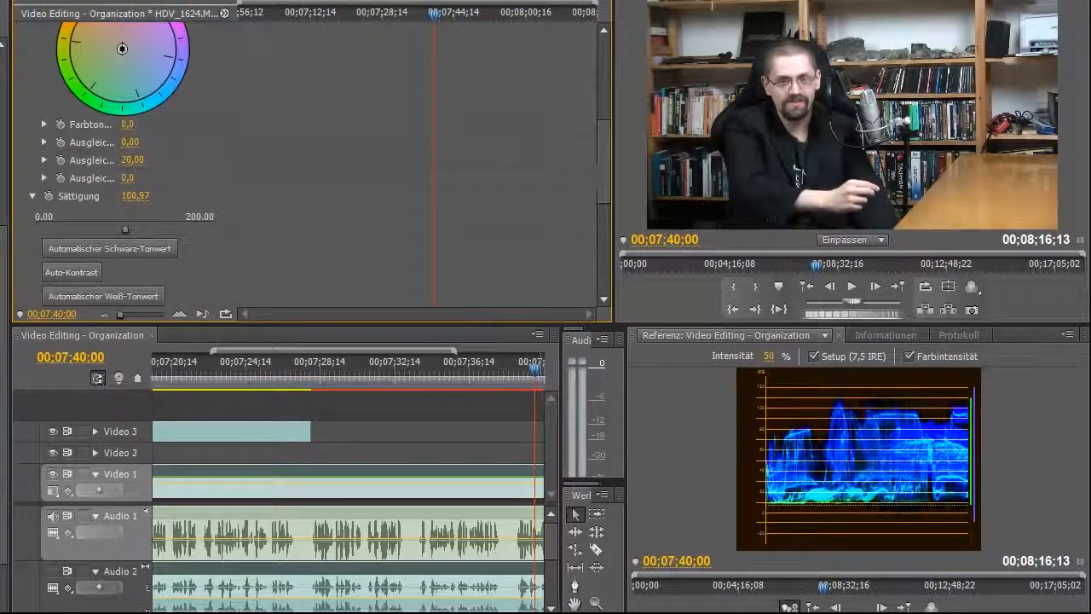
pyautogui.scroll(-5, 594, 175)
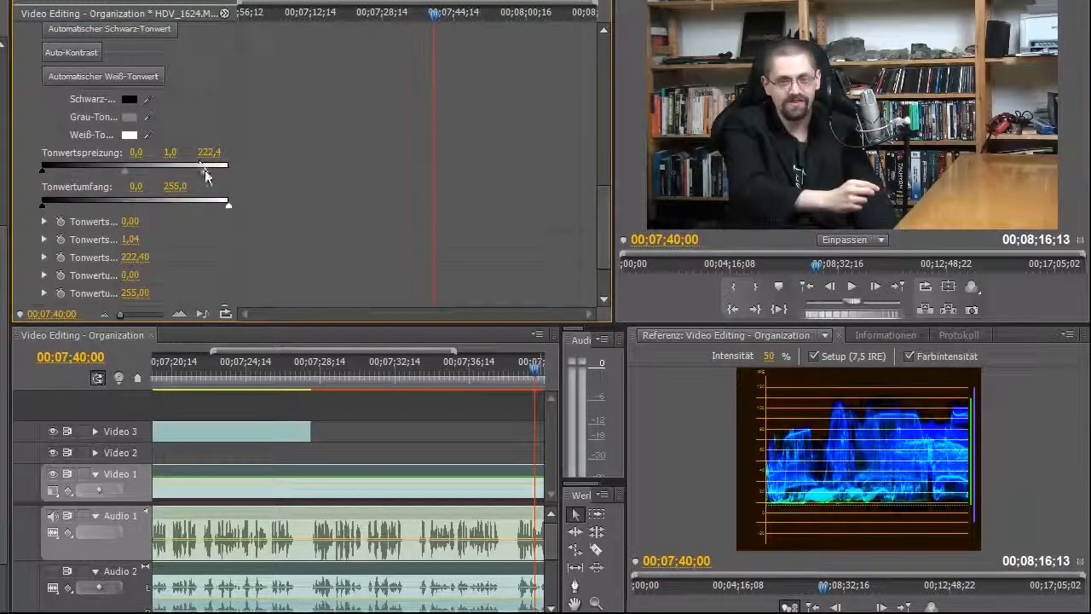
pyautogui.moveTo(205, 173); pyautogui.dragTo(211, 171)
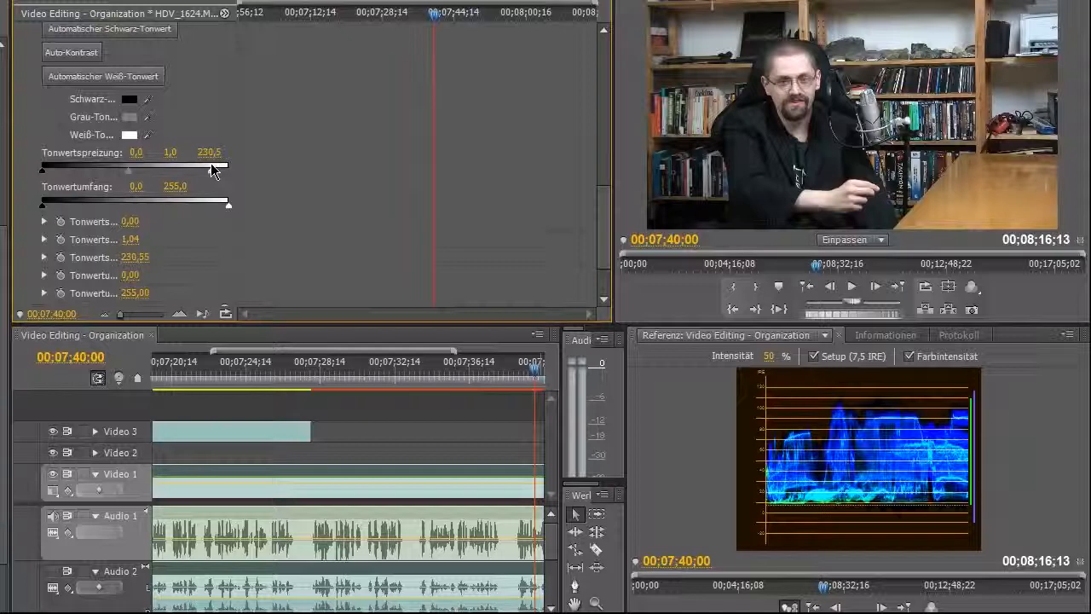
# Increase the first Schnelle Farbkorrektur's saturation to 200
pyautogui.moveTo(603, 236); pyautogui.dragTo(605, 141)
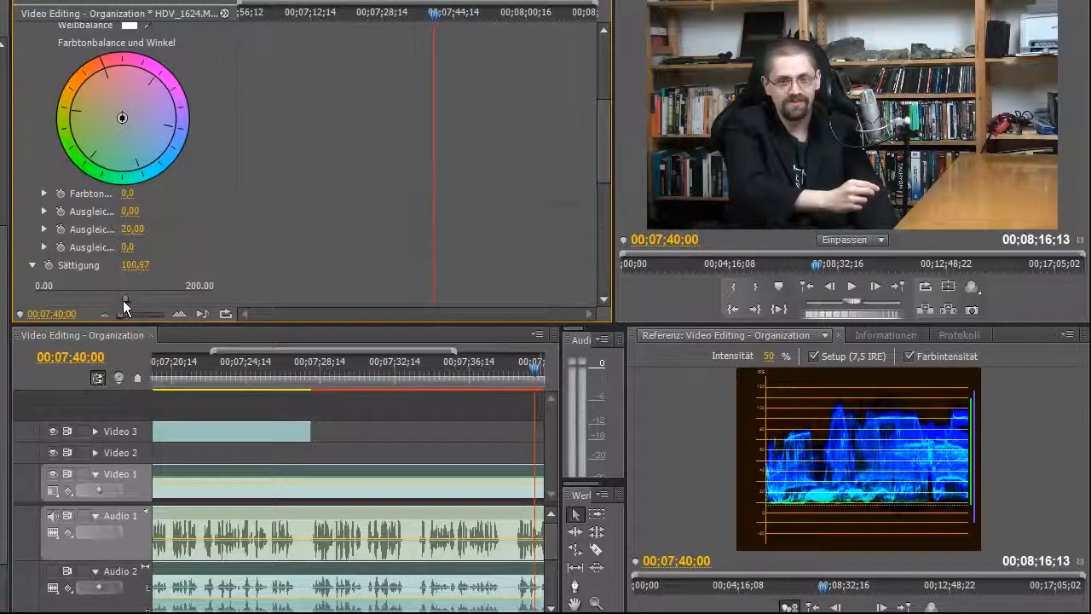
pyautogui.moveTo(123, 300); pyautogui.dragTo(241, 296)
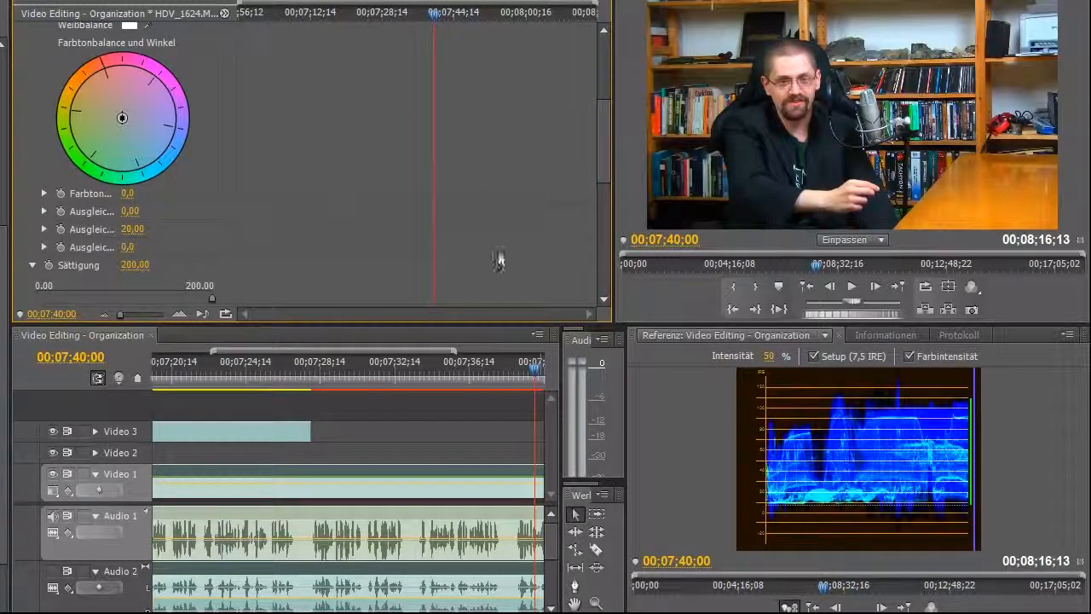
# Lower the first Schnelle Farbkorrektur's saturation to 126,21, comparing the picture with the effect off and on before fine-tuning
pyautogui.moveTo(213, 302); pyautogui.dragTo(142, 298)
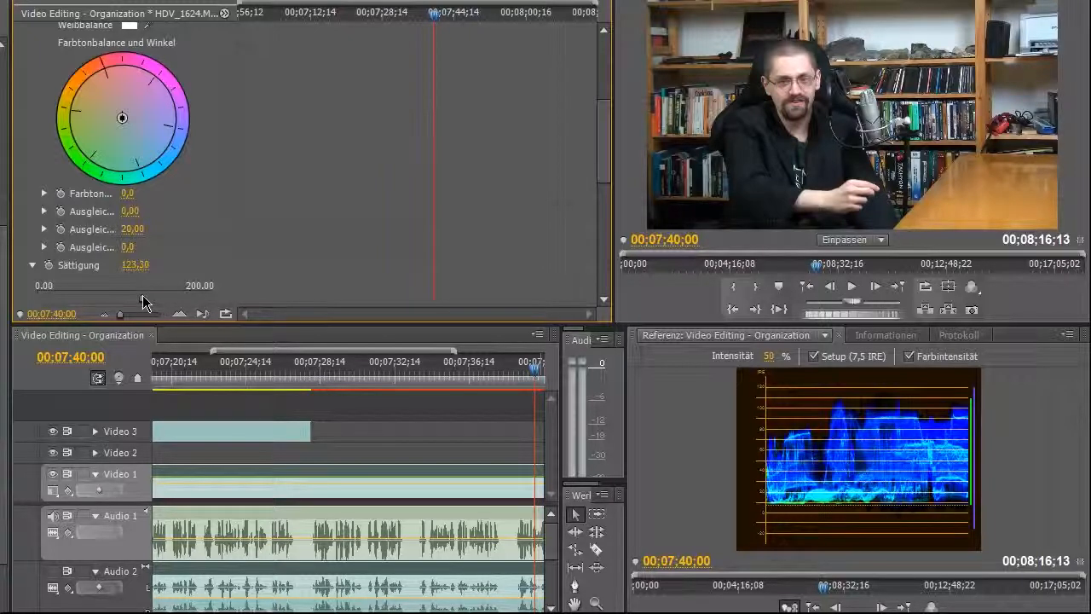
pyautogui.scroll(5, 496, 225)
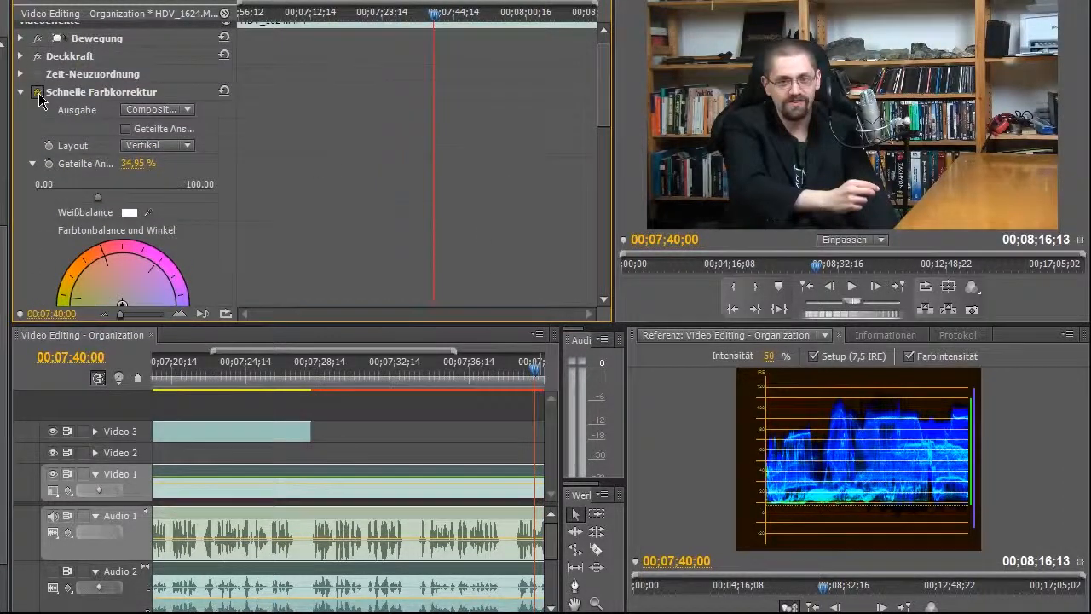
pyautogui.click(39, 93)
pyautogui.click(39, 93)
pyautogui.click(38, 93)
pyautogui.click(38, 93)
pyautogui.click(38, 93)
pyautogui.click(38, 93)
pyautogui.scroll(-2, 210, 151)
pyautogui.scroll(-5, 210, 151)
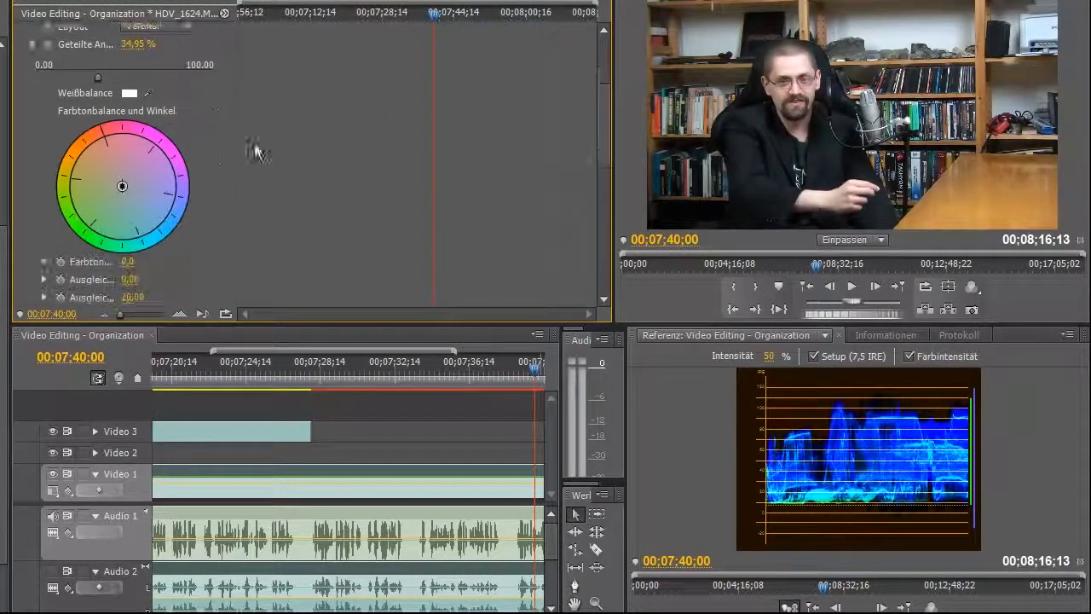
pyautogui.moveTo(143, 250); pyautogui.dragTo(149, 249)
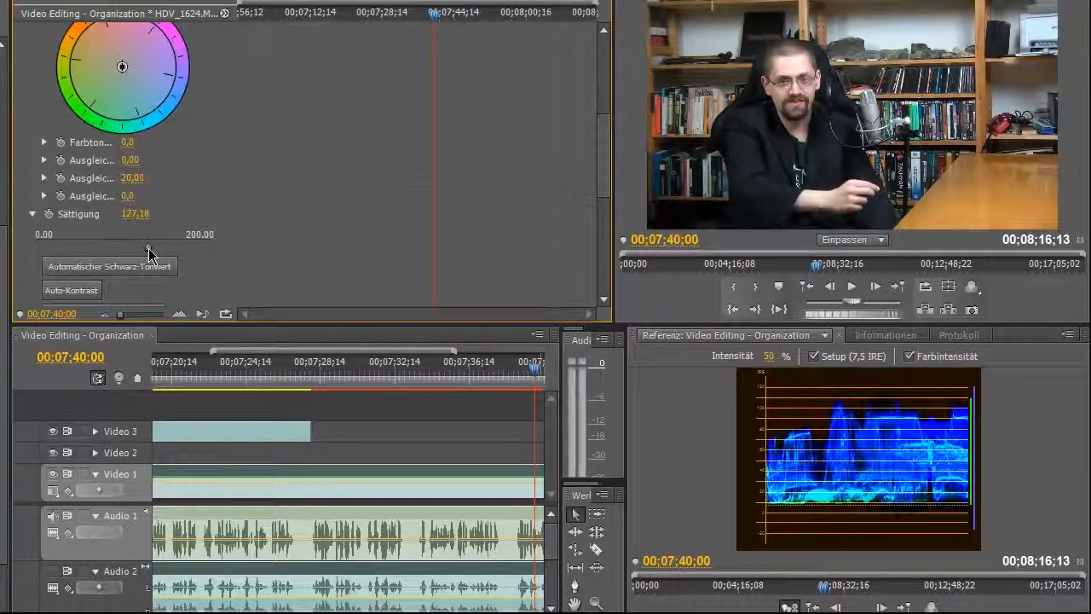
# Toggle the Schnelle Farbkorrektur effect off and on several times to judge the adjusted saturation, leaving it enabled
pyautogui.scroll(10, 149, 238)
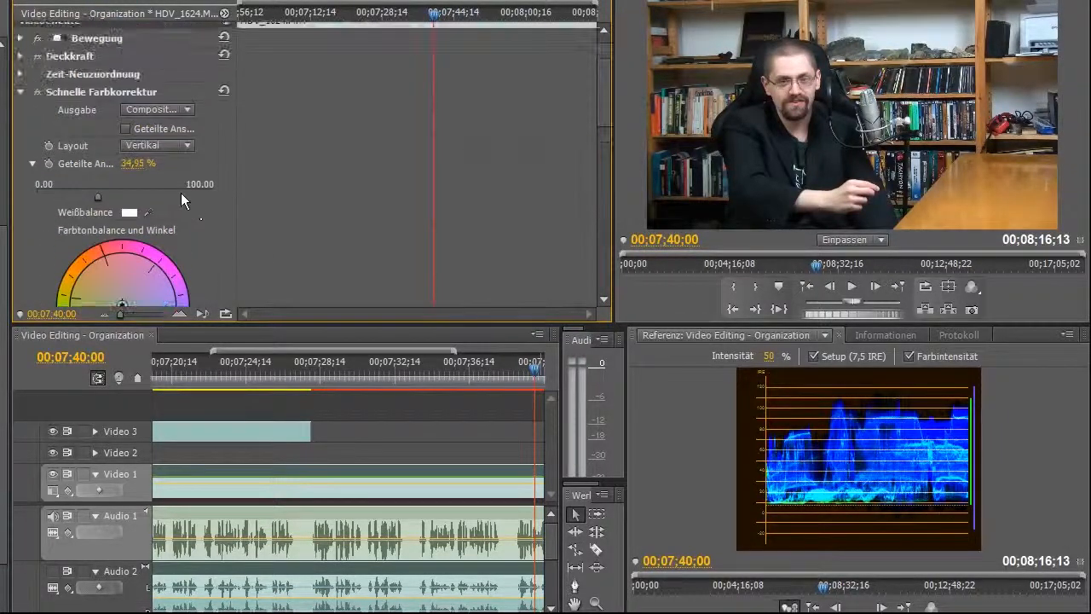
pyautogui.scroll(1, 181, 192)
pyautogui.click(38, 103)
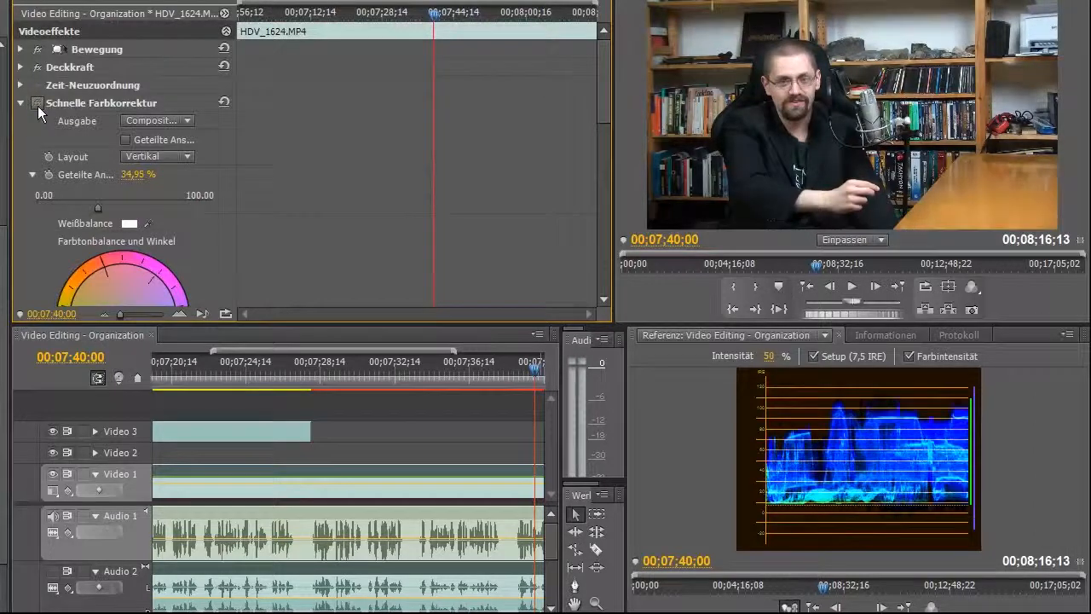
pyautogui.click(38, 104)
pyautogui.click(38, 104)
pyautogui.click(38, 104)
pyautogui.click(38, 104)
pyautogui.click(38, 104)
pyautogui.click(37, 103)
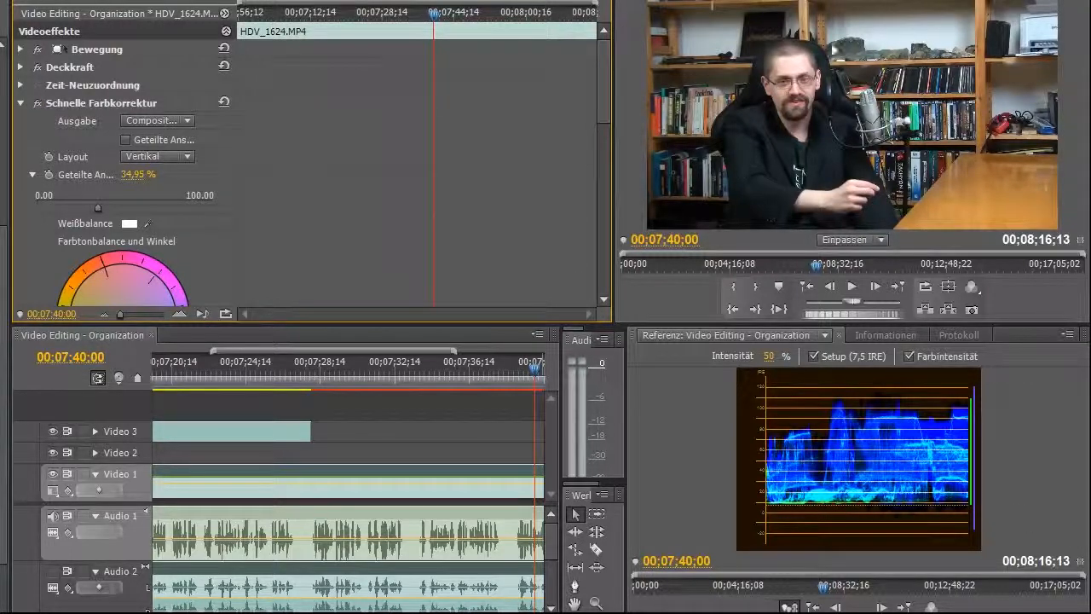
# Try sampling the Weißbalance from a reddish book at the edge of the picture's shelf, and restore its colour to FFFFFF
pyautogui.moveTo(609, 87); pyautogui.dragTo(614, 123)
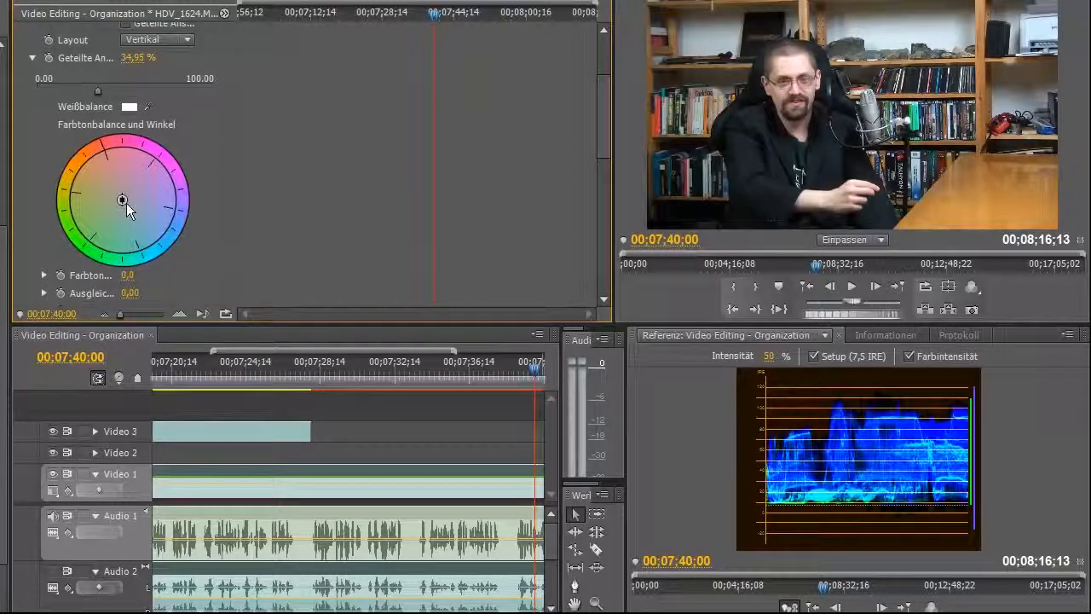
pyautogui.moveTo(122, 200)
pyautogui.mouseDown()
pyautogui.moveTo(103, 166)
pyautogui.moveTo(85, 162)
pyautogui.moveTo(107, 205)
pyautogui.moveTo(172, 274)
pyautogui.moveTo(204, 248)
pyautogui.moveTo(184, 216)
pyautogui.moveTo(136, 191)
pyautogui.moveTo(110, 199)
pyautogui.moveTo(111, 220)
pyautogui.moveTo(125, 163)
pyautogui.moveTo(104, 191)
pyautogui.moveTo(118, 217)
pyautogui.moveTo(123, 200)
pyautogui.mouseUp()
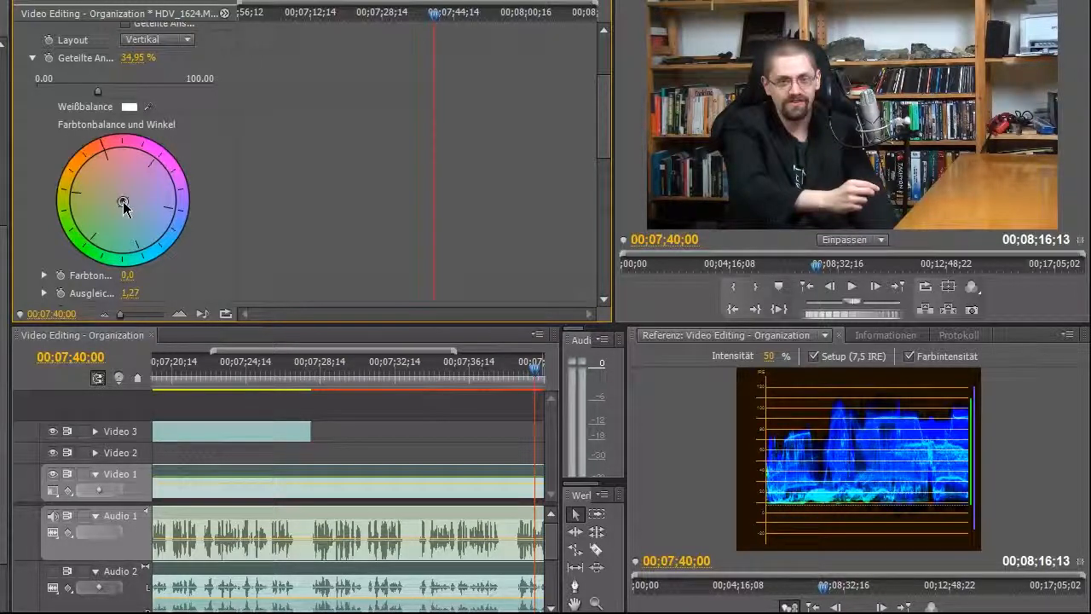
pyautogui.click(147, 107)
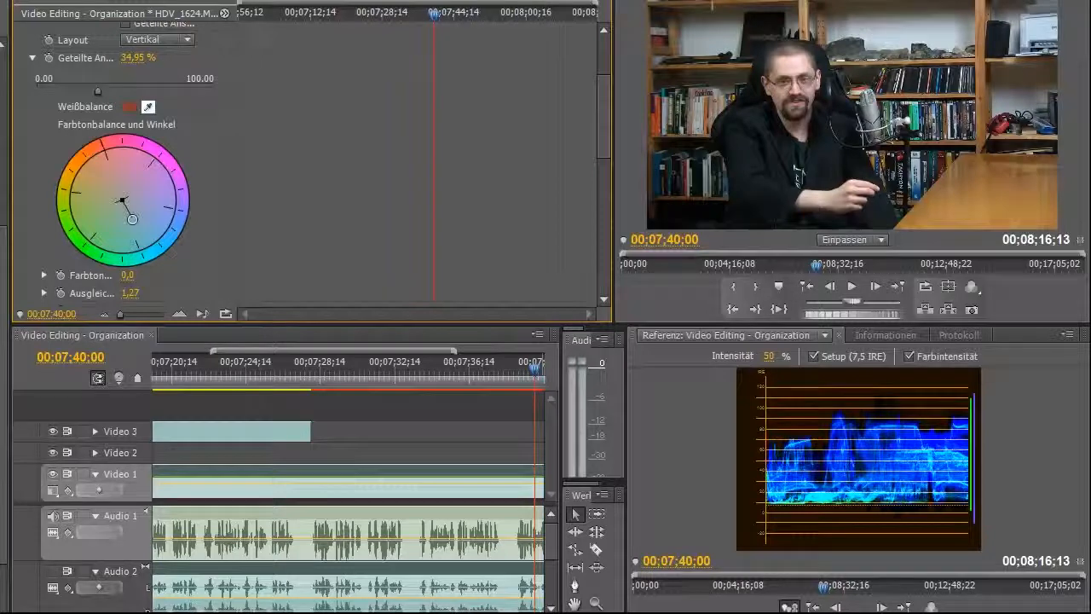
pyautogui.click(657, 116)
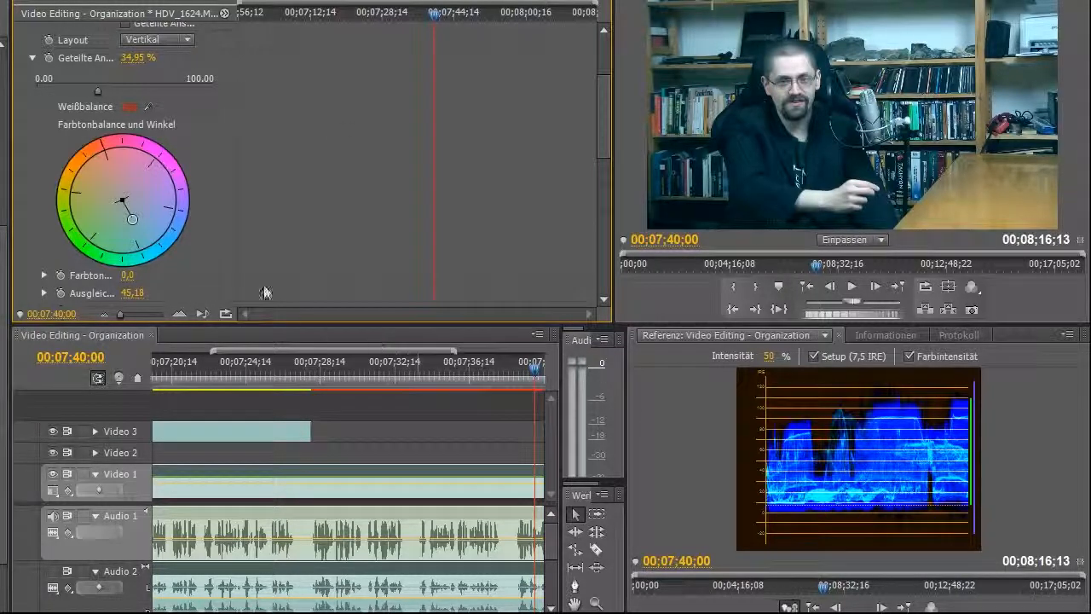
pyautogui.click(132, 108)
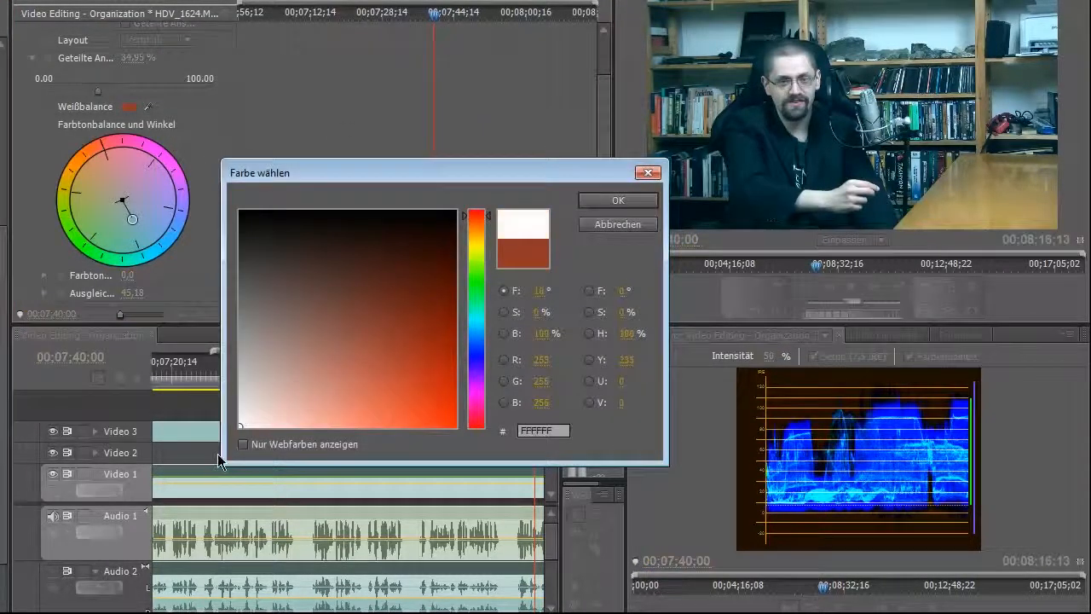
pyautogui.click(597, 201)
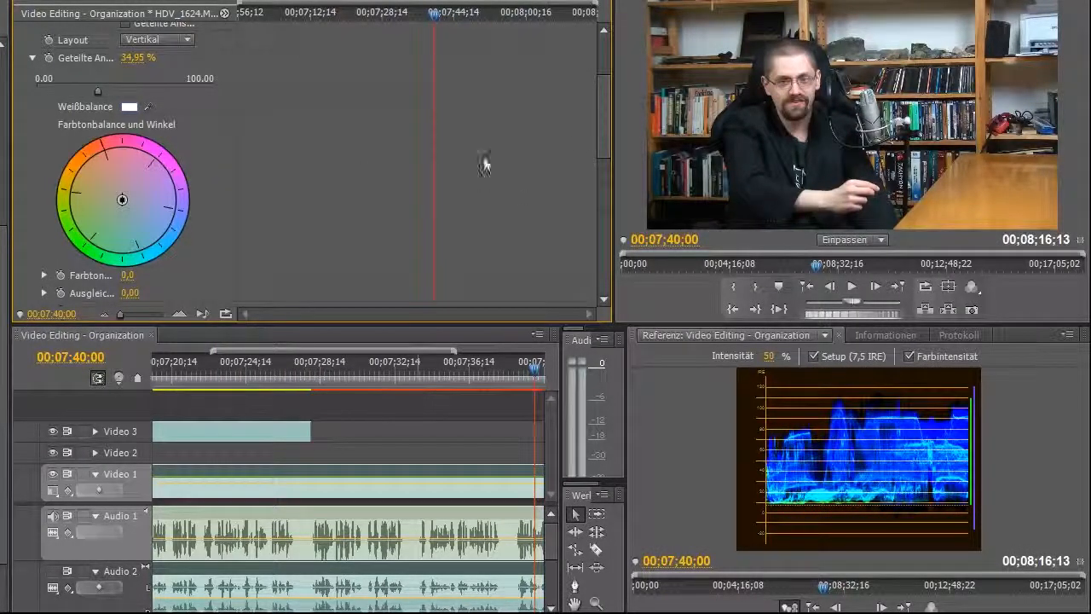
# Review the Schnelle Farbkorrektur level settings and compare the picture with the effect off and on, leaving it enabled
pyautogui.moveTo(604, 121); pyautogui.dragTo(602, 201)
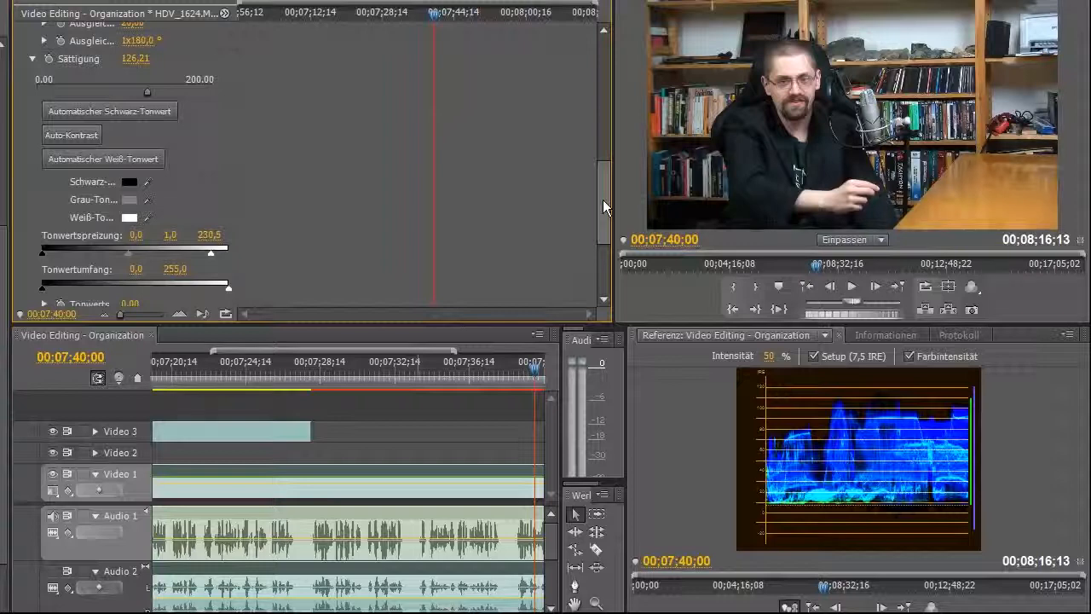
pyautogui.moveTo(602, 199); pyautogui.dragTo(594, 143)
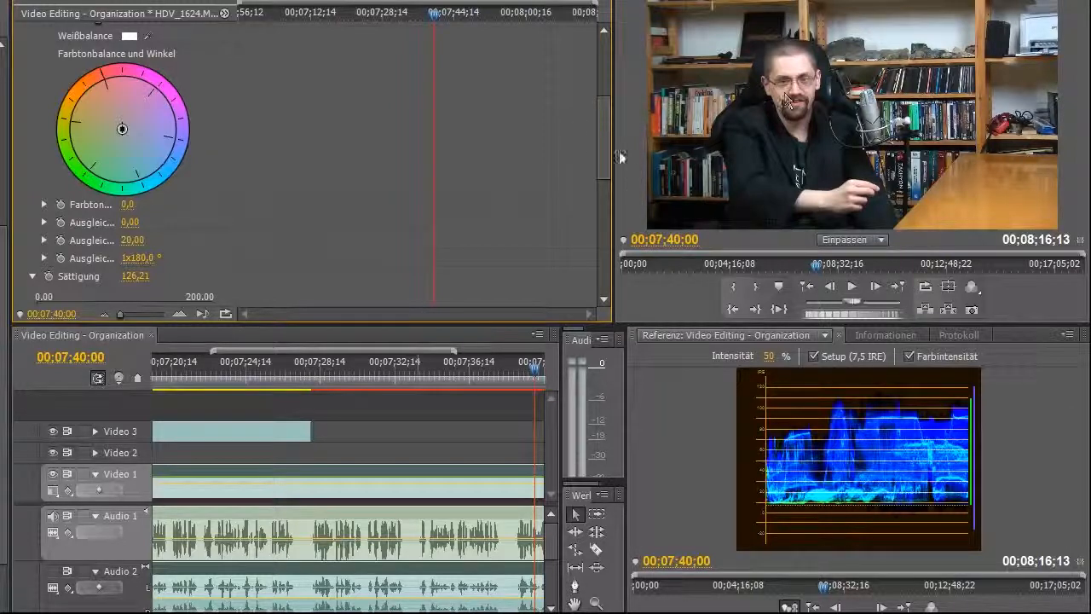
pyautogui.moveTo(604, 149); pyautogui.dragTo(604, 102)
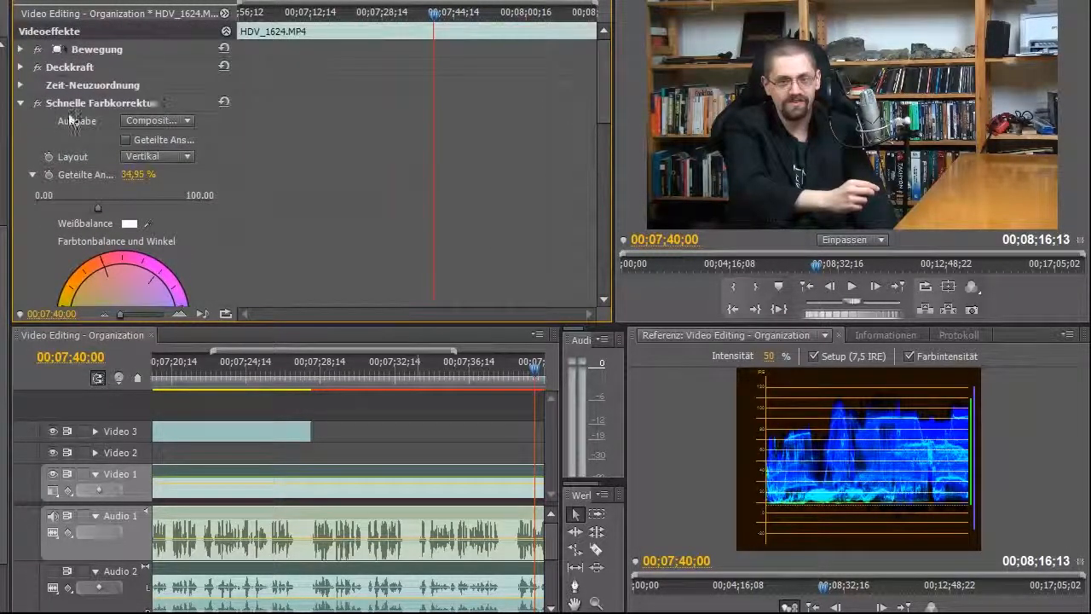
pyautogui.click(37, 103)
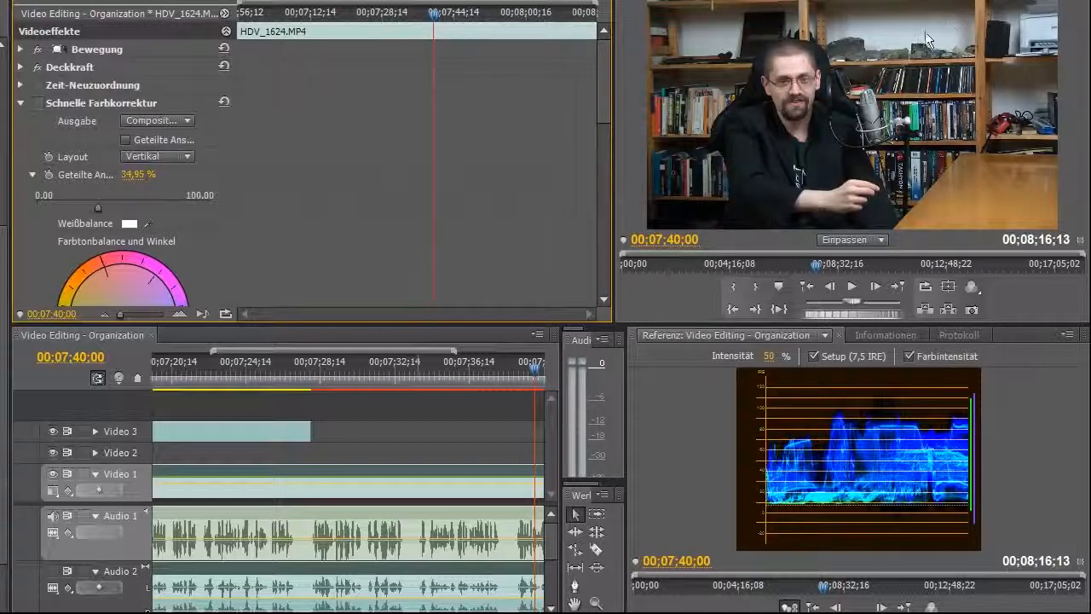
pyautogui.click(34, 103)
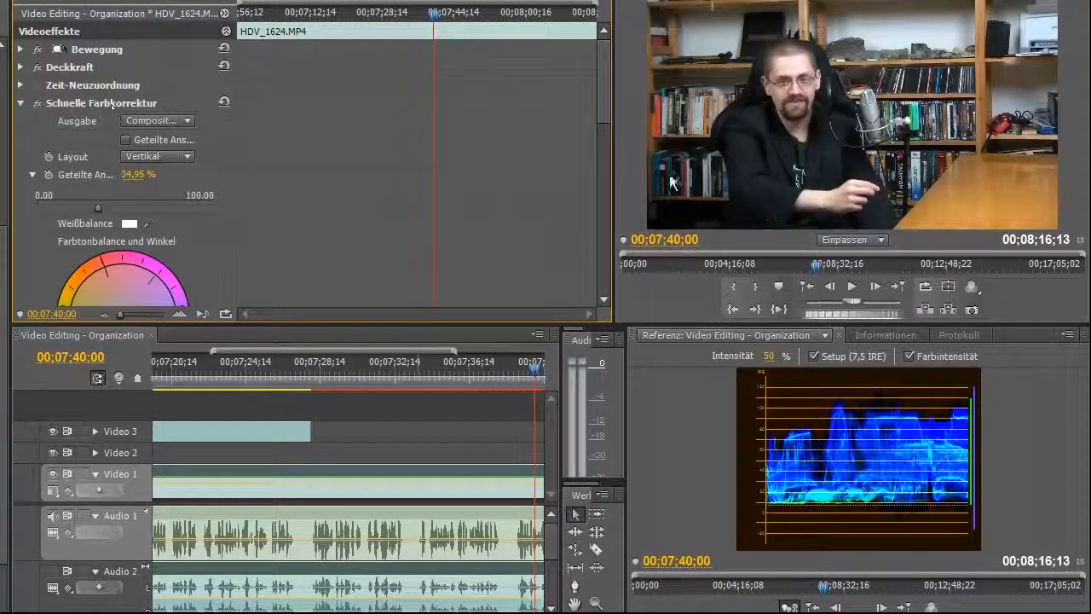
# Try small colour shifts on the Farbtonbalance wheel, ending with a balance magnitude of 1,27 and an angle of -135,0°
pyautogui.scroll(-5, 597, 84)
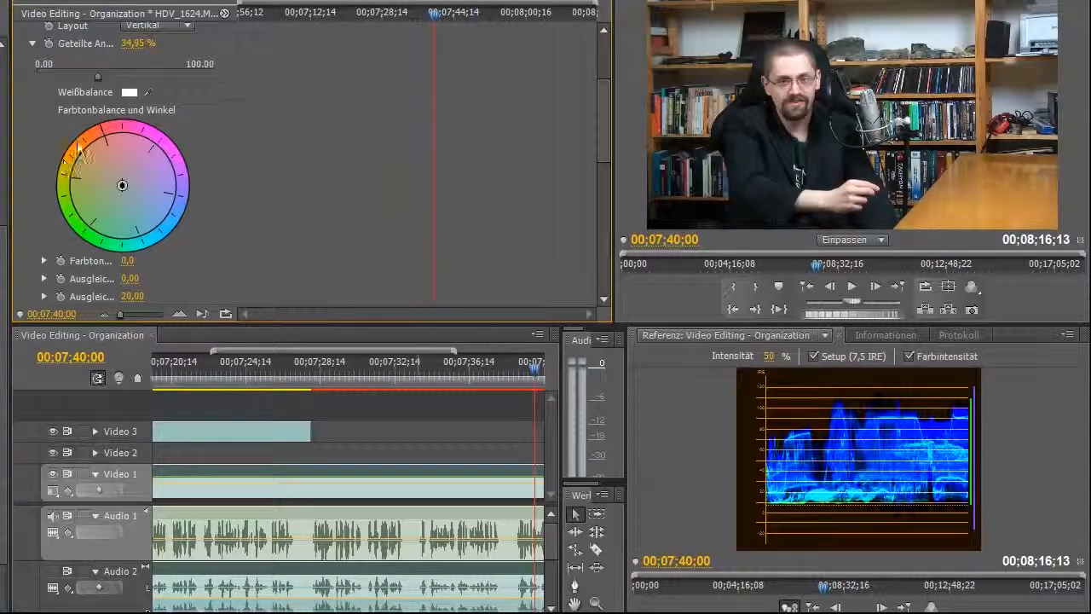
pyautogui.moveTo(122, 185); pyautogui.dragTo(125, 188)
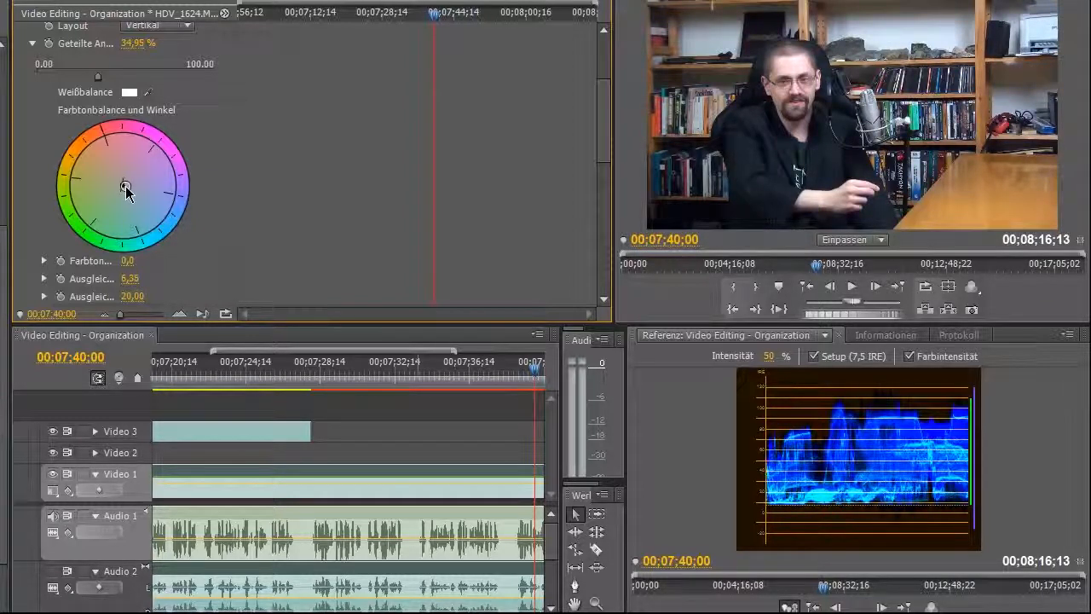
pyautogui.scroll(-2, 140, 206)
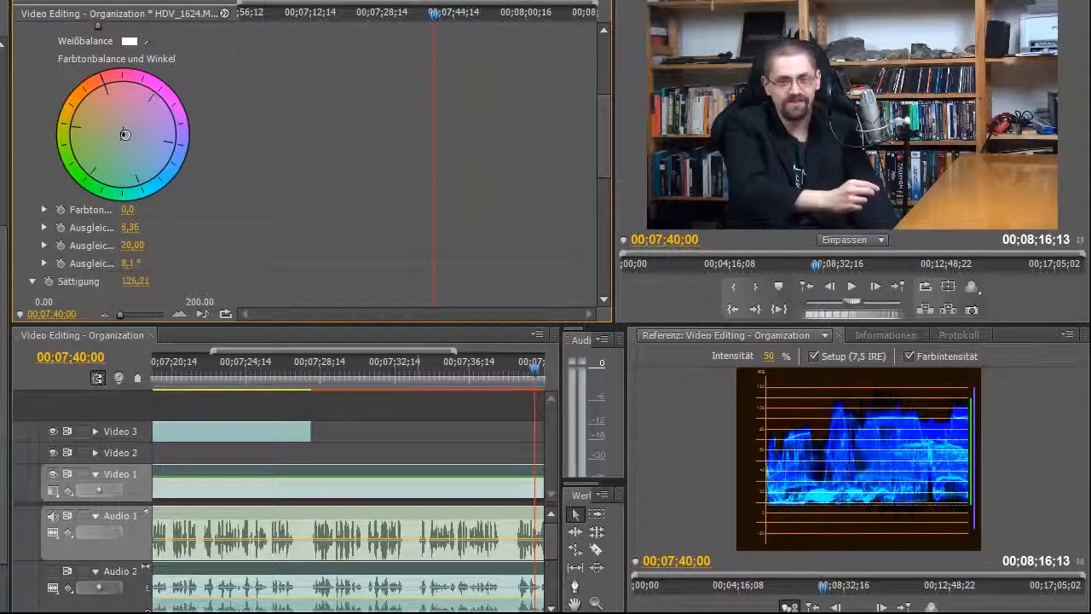
pyautogui.moveTo(125, 134)
pyautogui.mouseDown()
pyautogui.moveTo(137, 135)
pyautogui.moveTo(124, 134)
pyautogui.mouseUp()
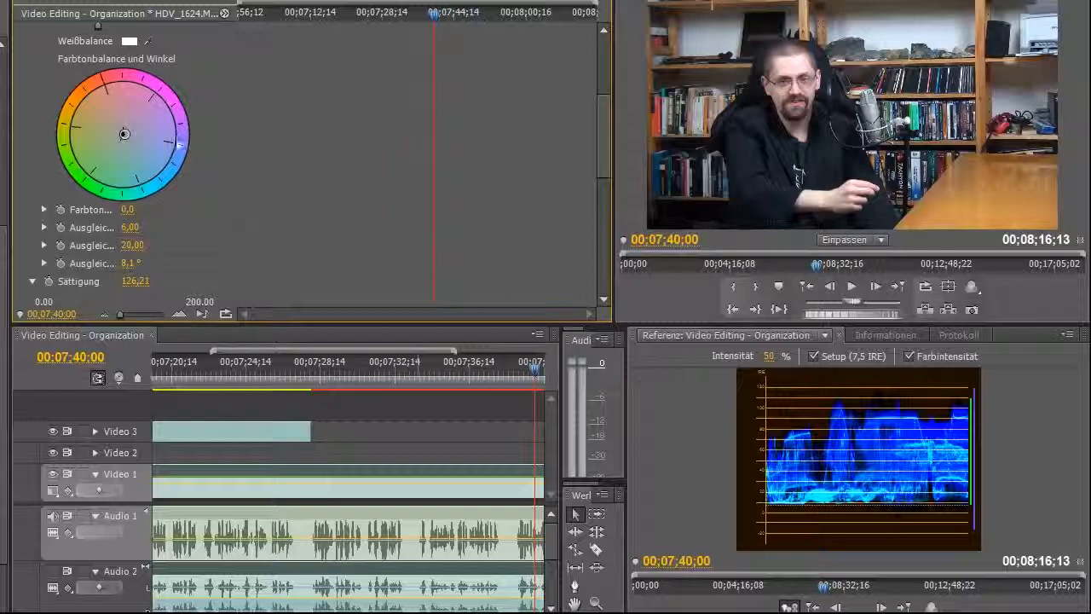
pyautogui.moveTo(125, 135); pyautogui.dragTo(122, 133)
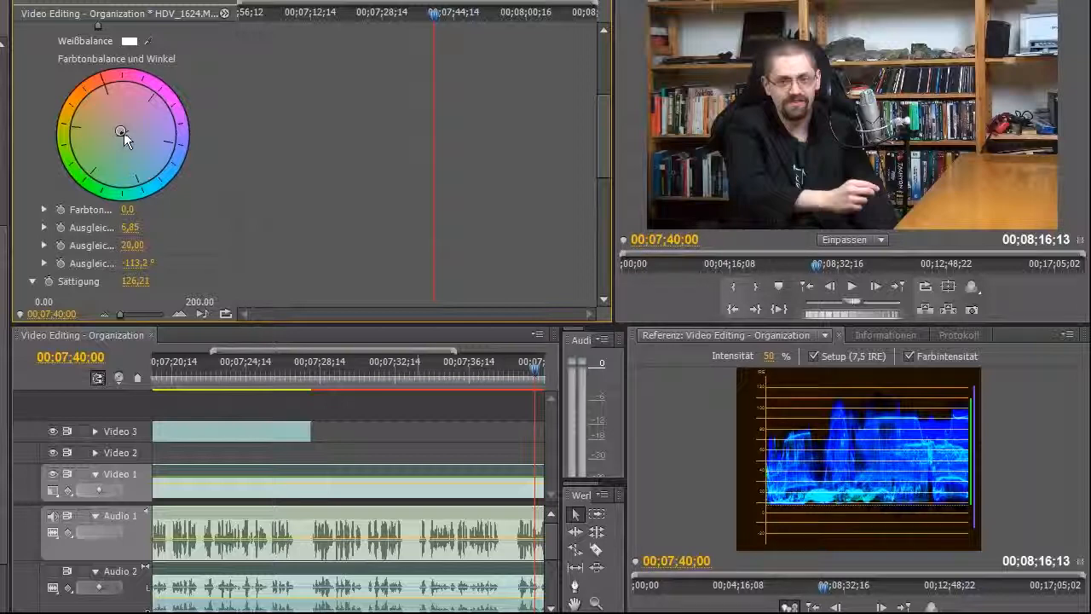
pyautogui.moveTo(120, 136); pyautogui.dragTo(123, 142)
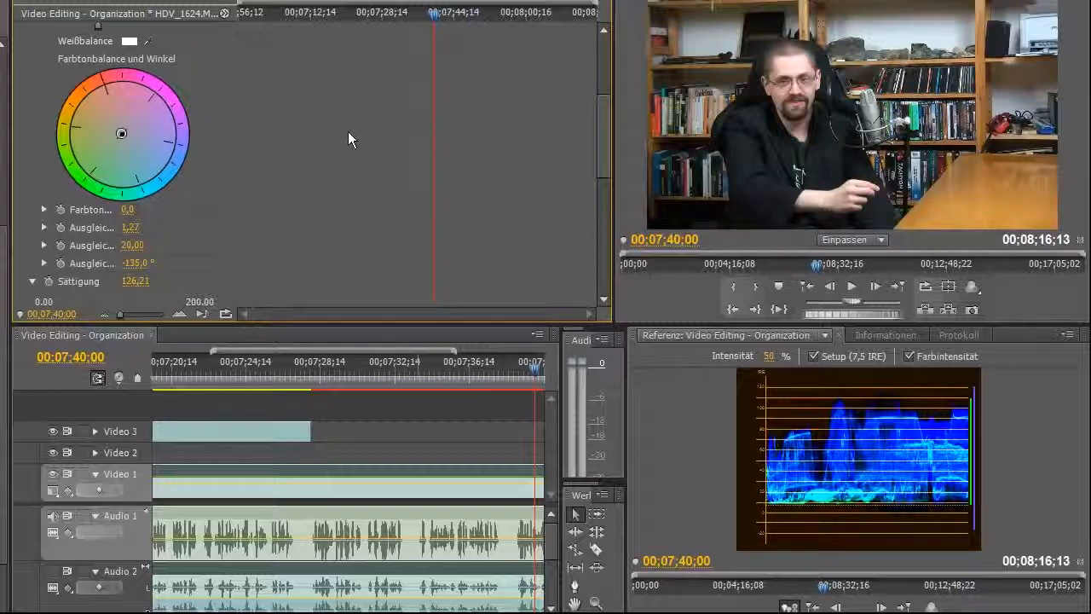